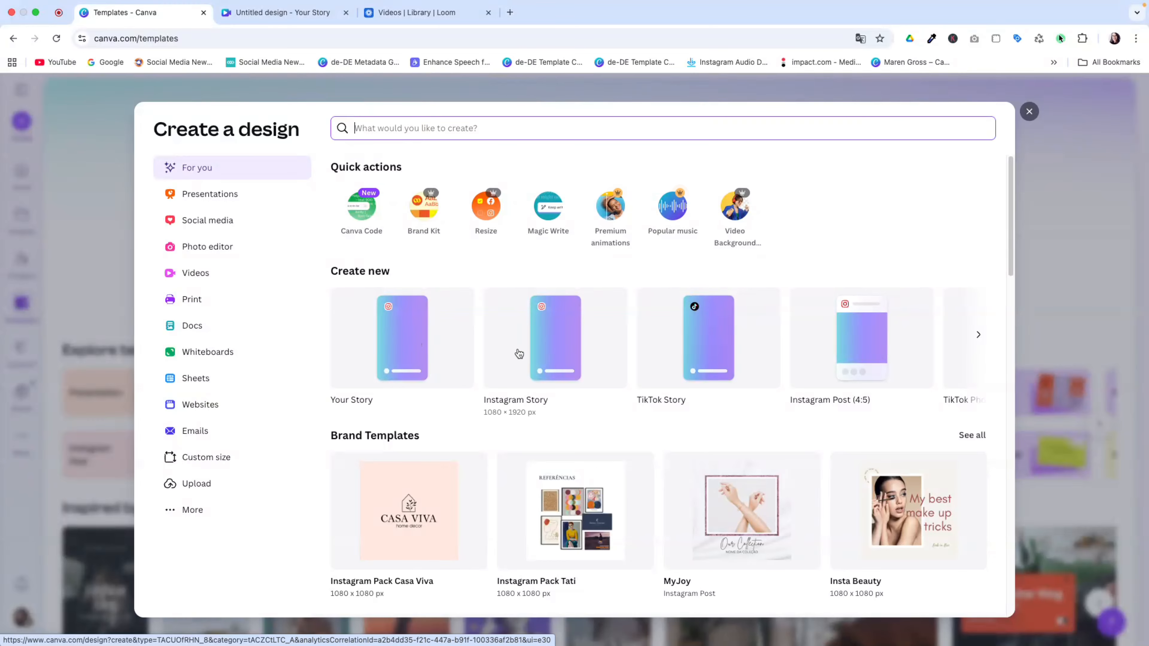
Create a new blank 1080 × 1920 px Instagram Story design
left_click(548, 335)
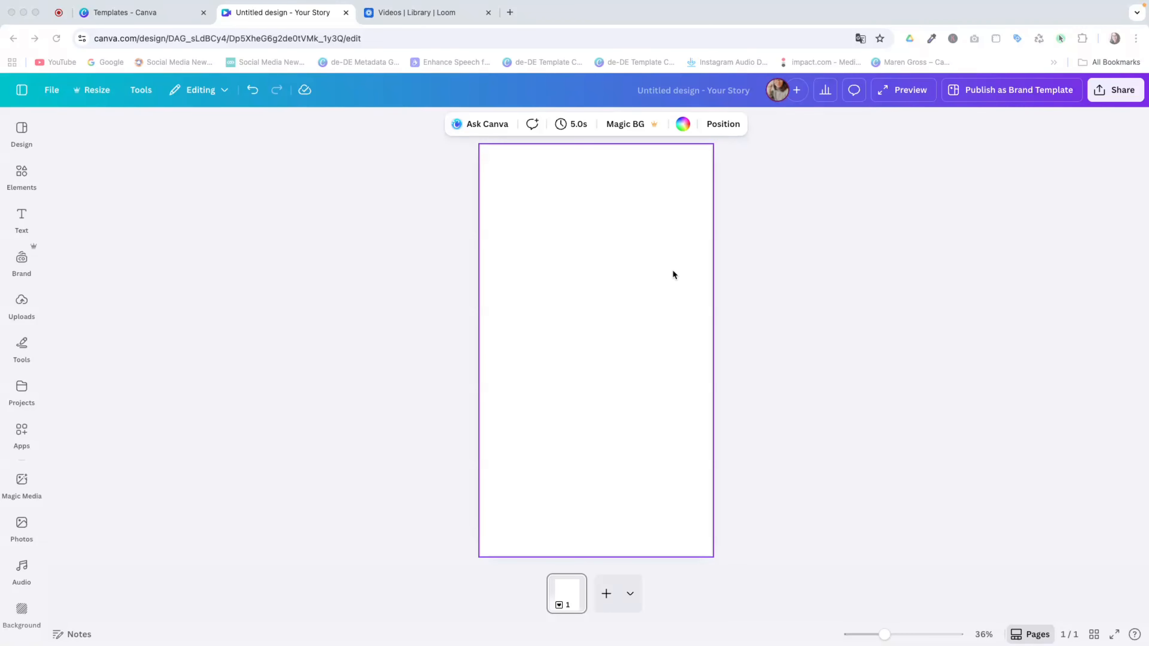
Give the story page a light grey #cecdc6 background colour
left_click(665, 231)
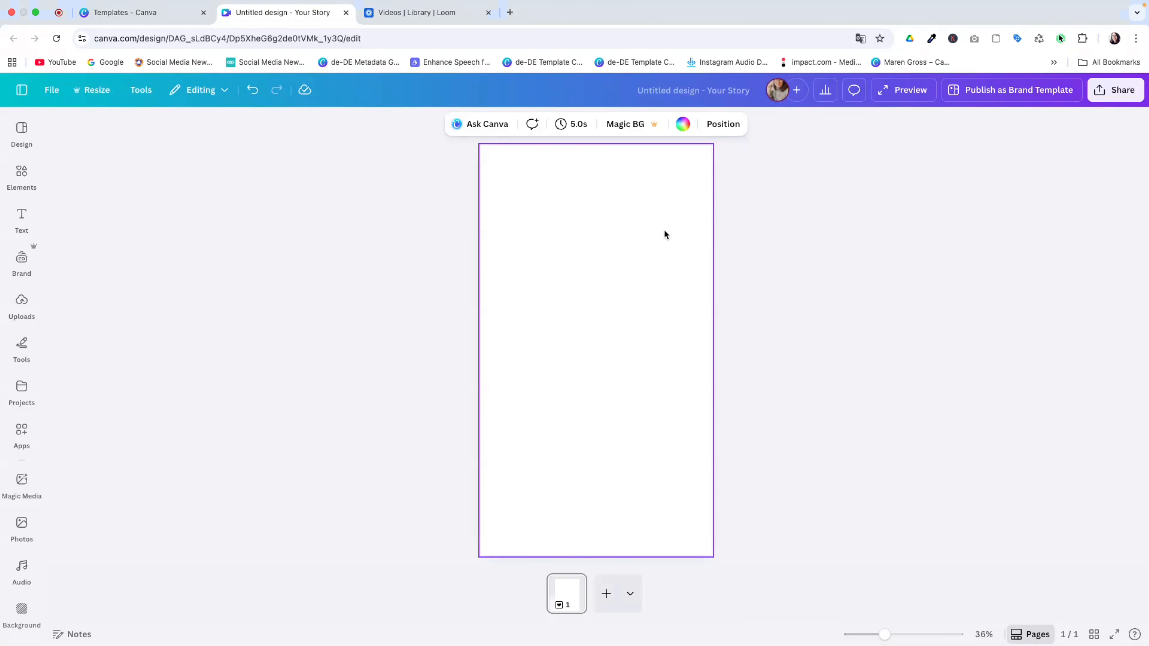
left_click(684, 127)
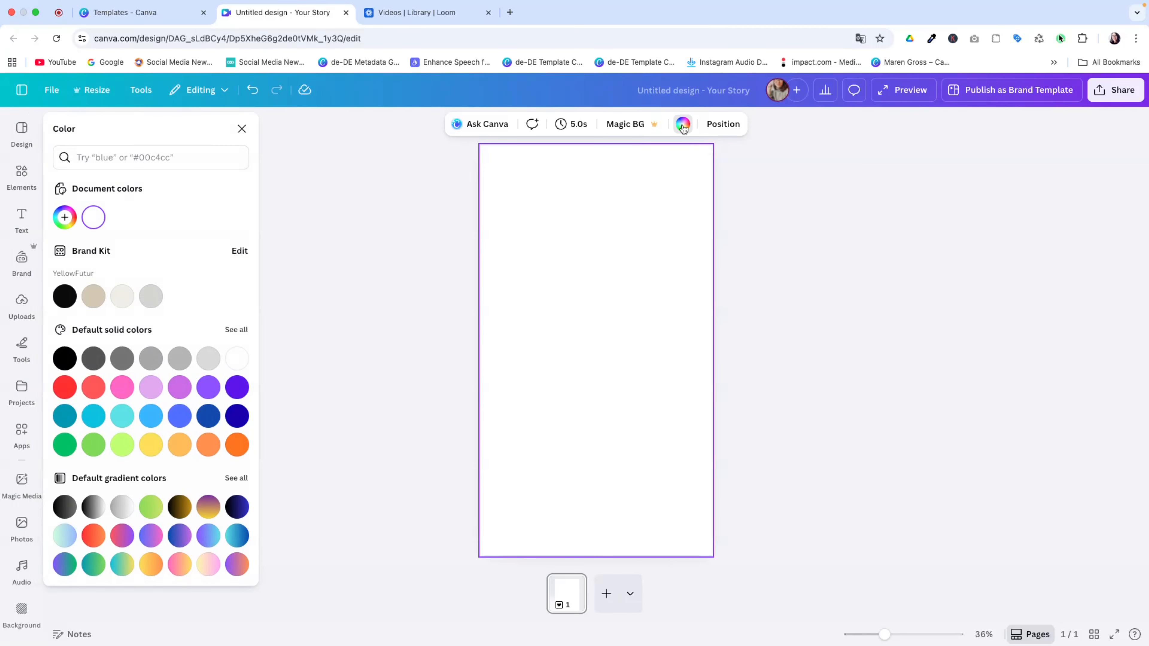
left_click(187, 155)
type("#cecdc6")
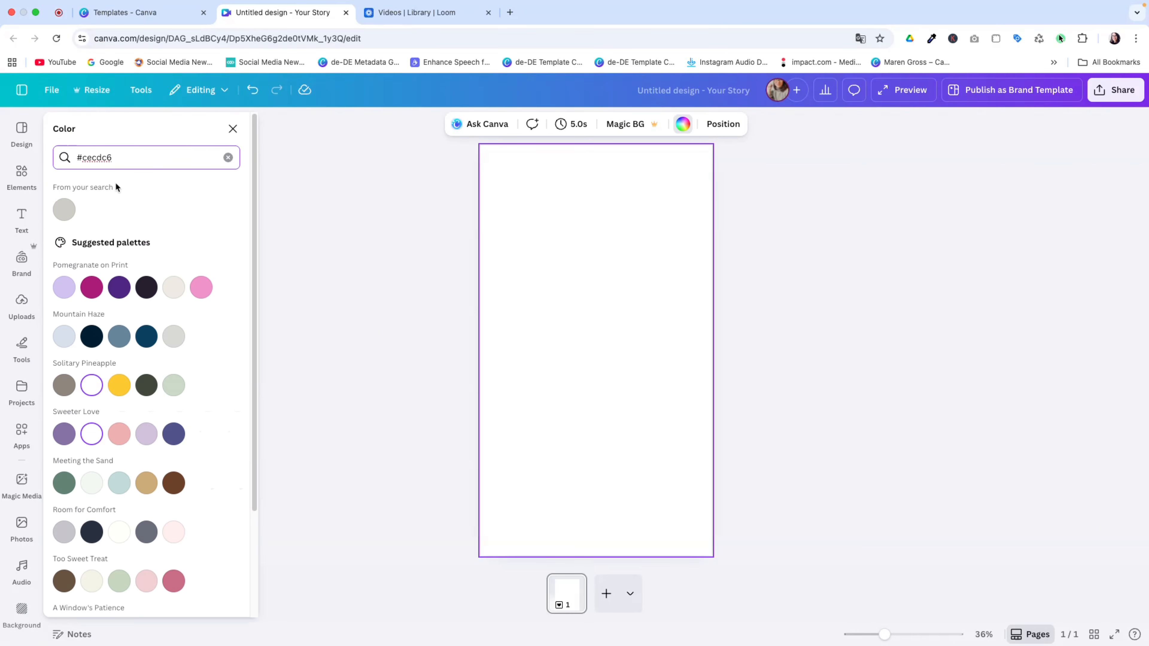
left_click(68, 212)
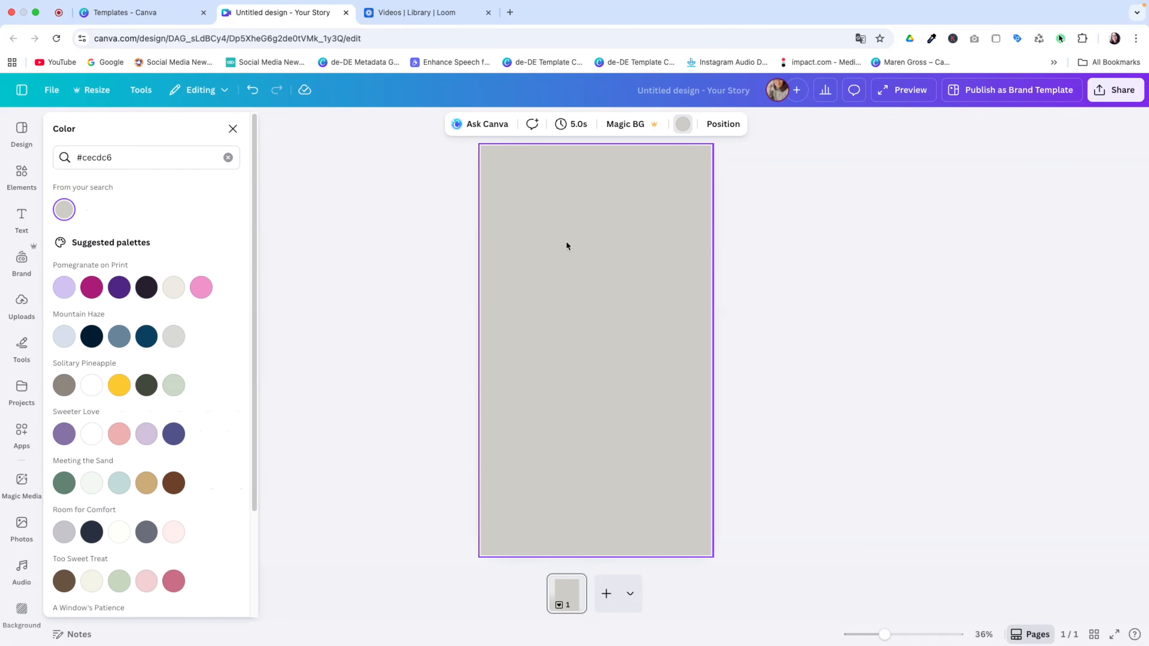
left_click(628, 323)
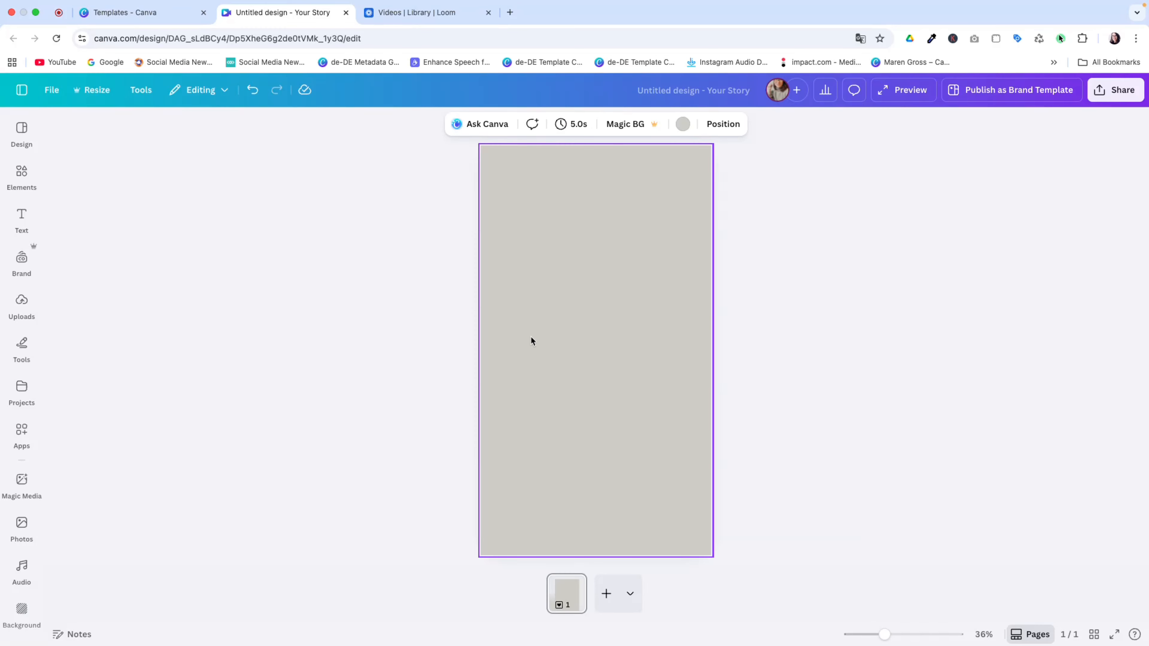
left_click(20, 174)
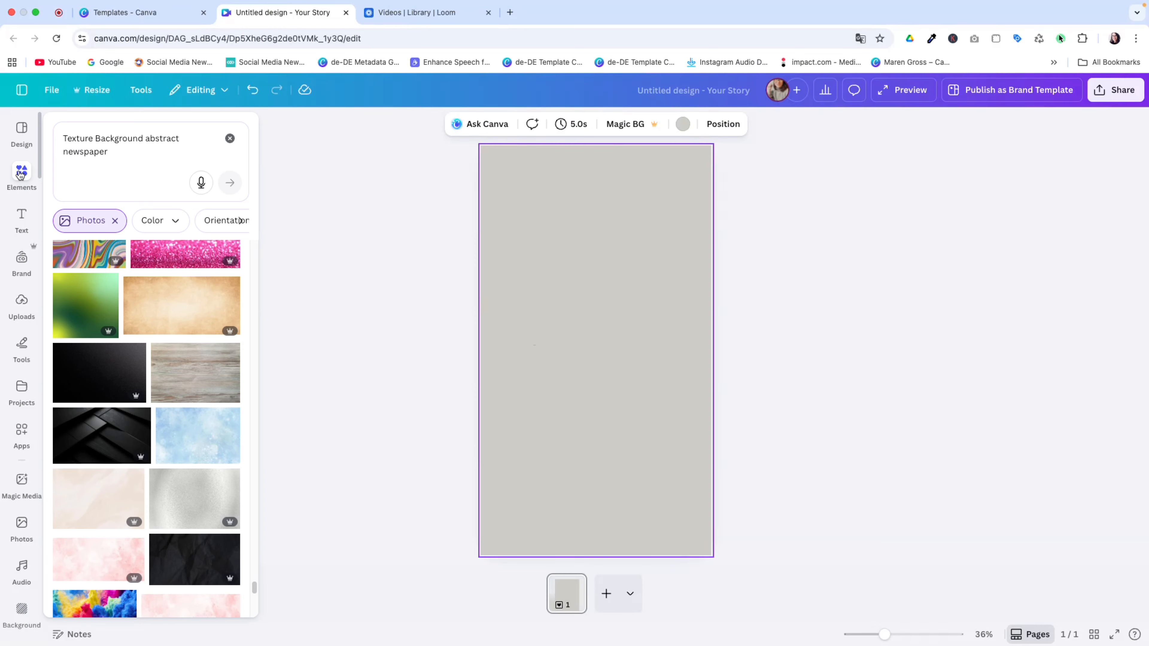
Refine the search to 'Texture Background abstract newspaper light' and browse the photo results
left_click(64, 135)
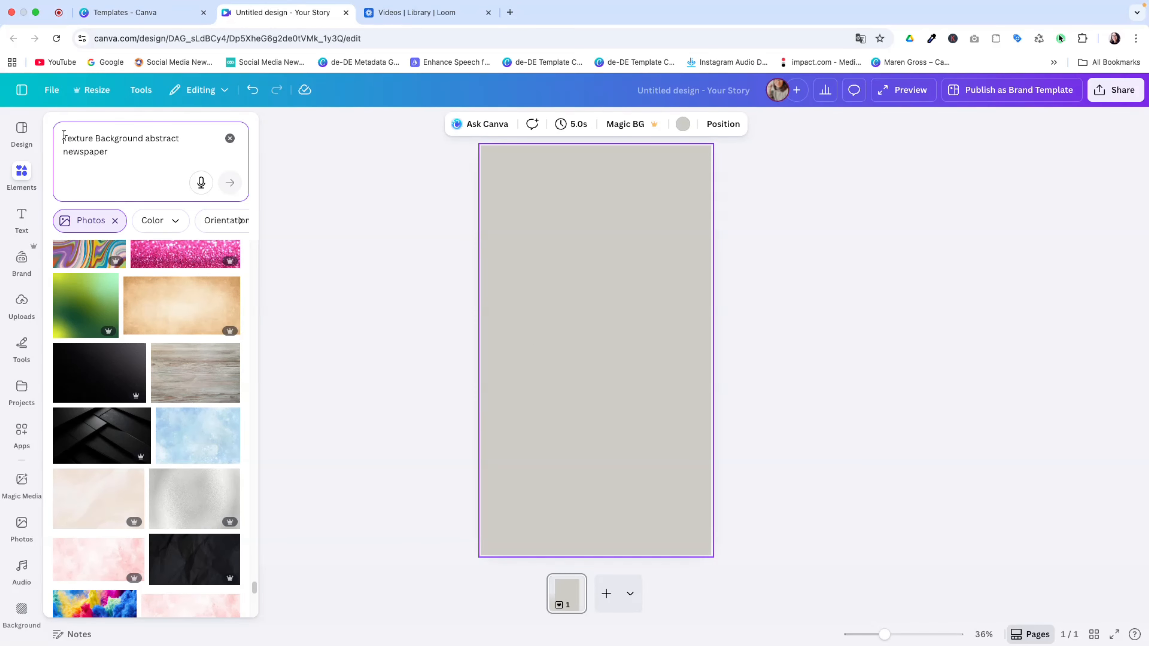
left_click(117, 158)
type("light")
key("Return")
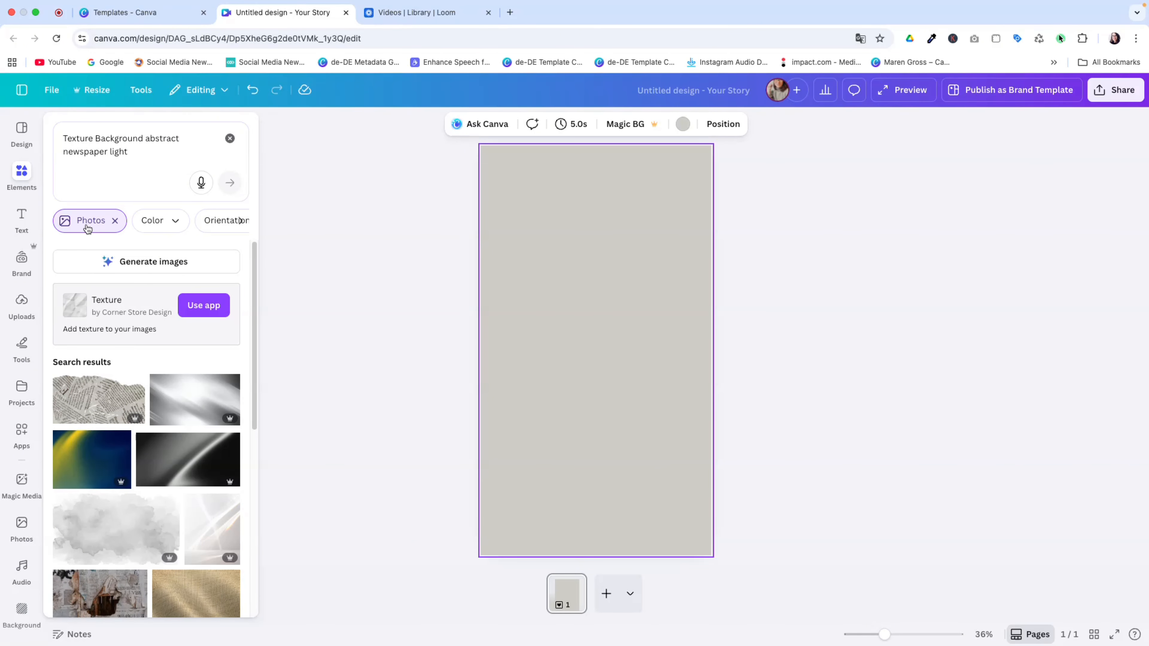
left_click(243, 221)
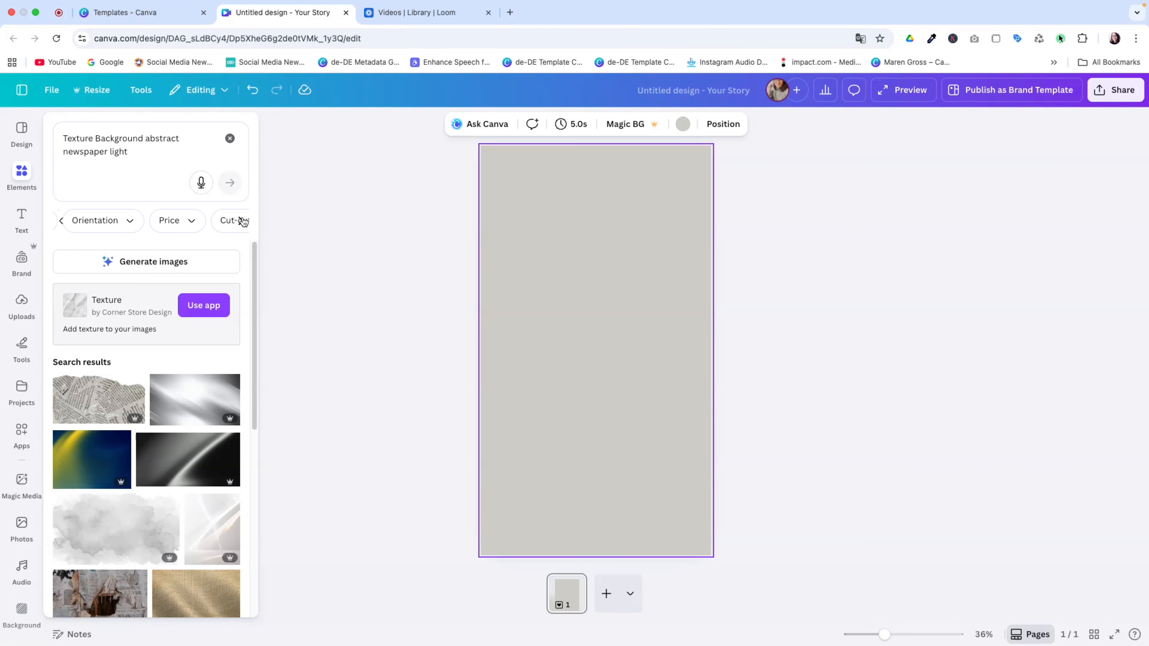
left_click(181, 226)
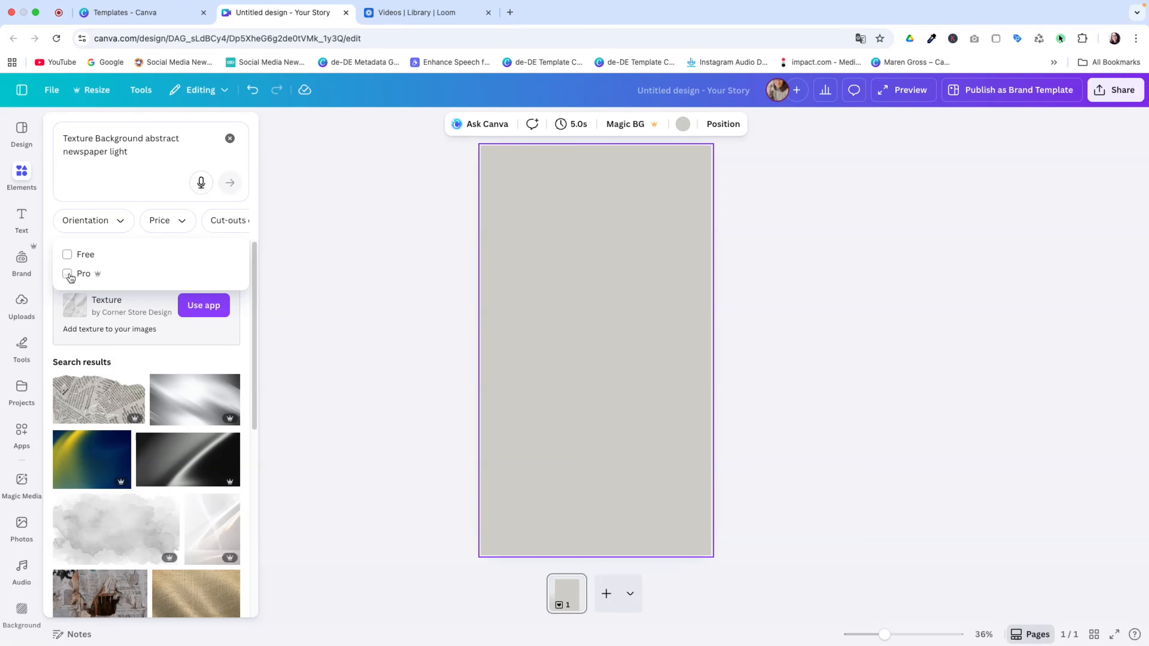
left_click(253, 251)
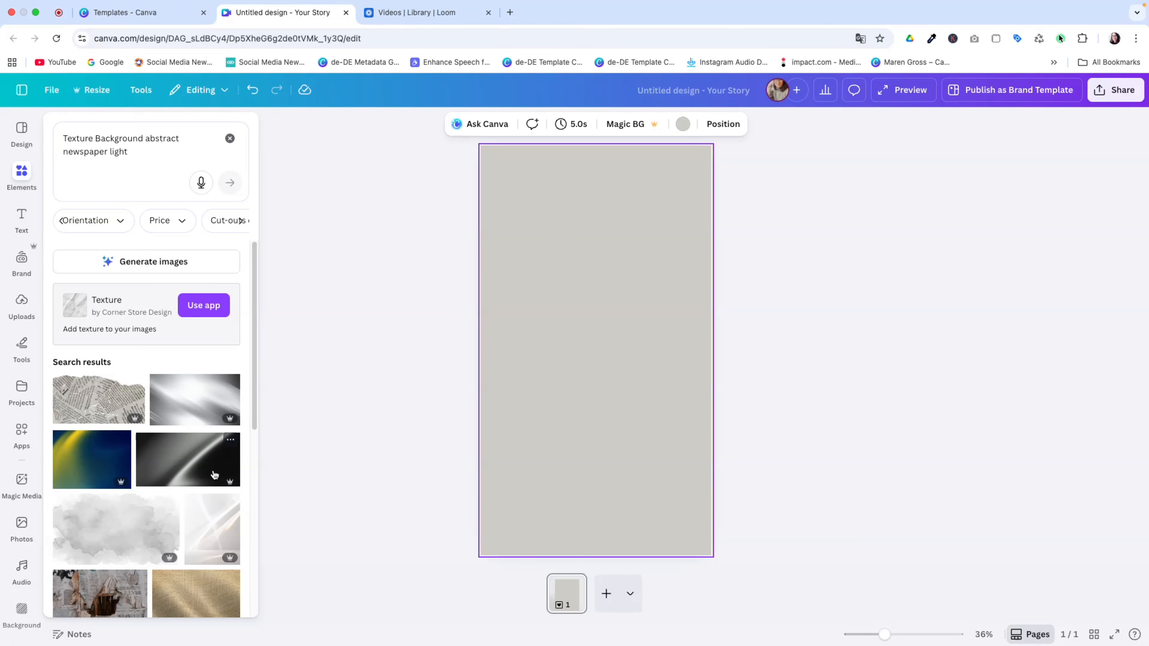
scroll(217, 478, "down", 10)
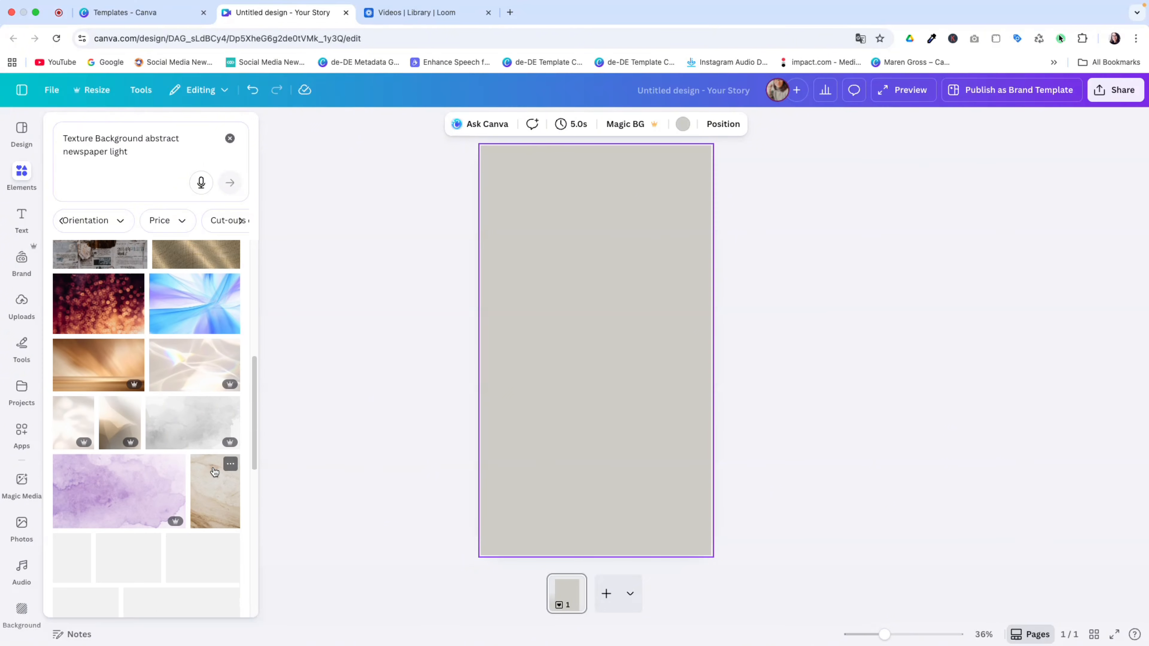
scroll(151, 473, "down", 15)
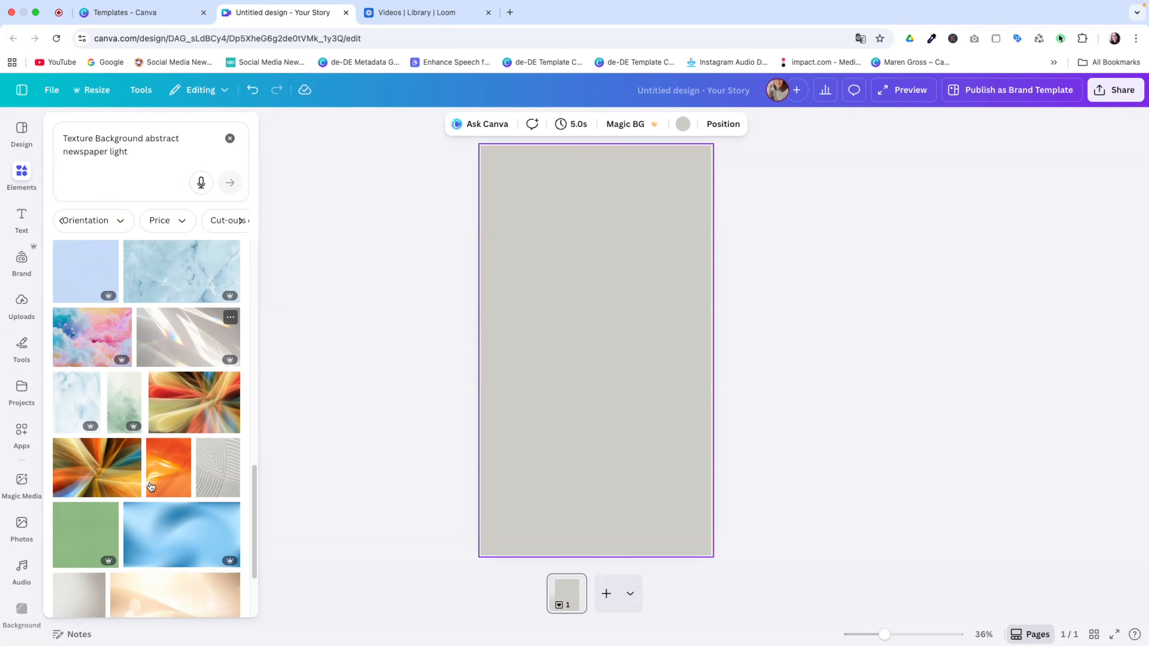
scroll(152, 485, "down", 10)
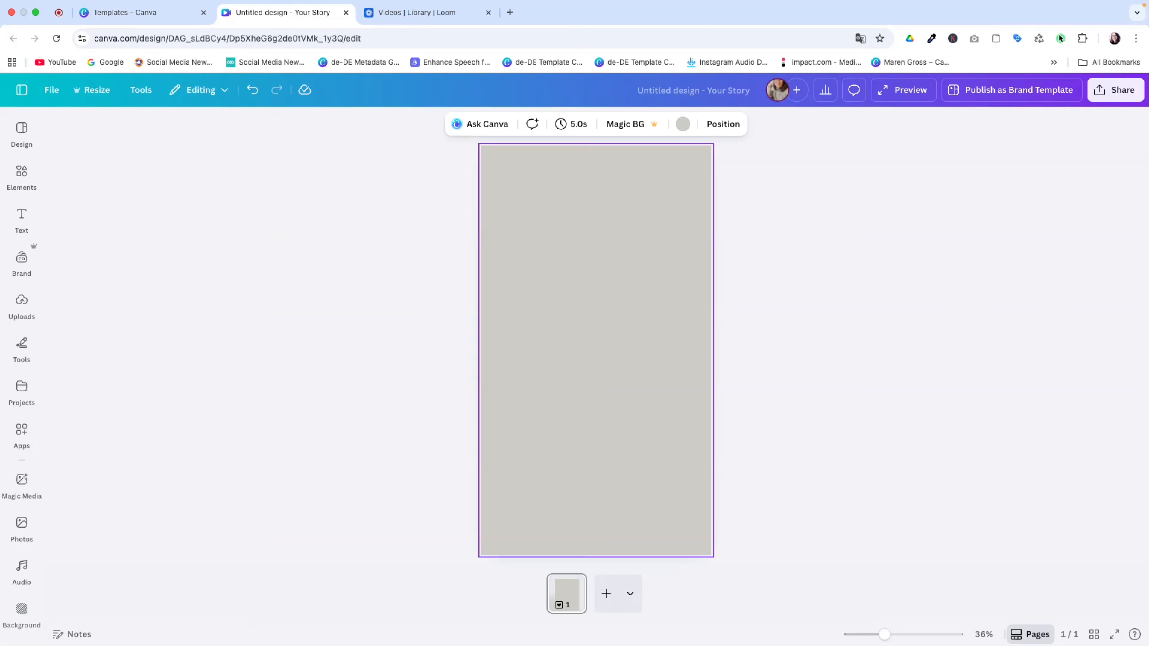
Add the newspaper texture photo and make it the page background
key("super+v")
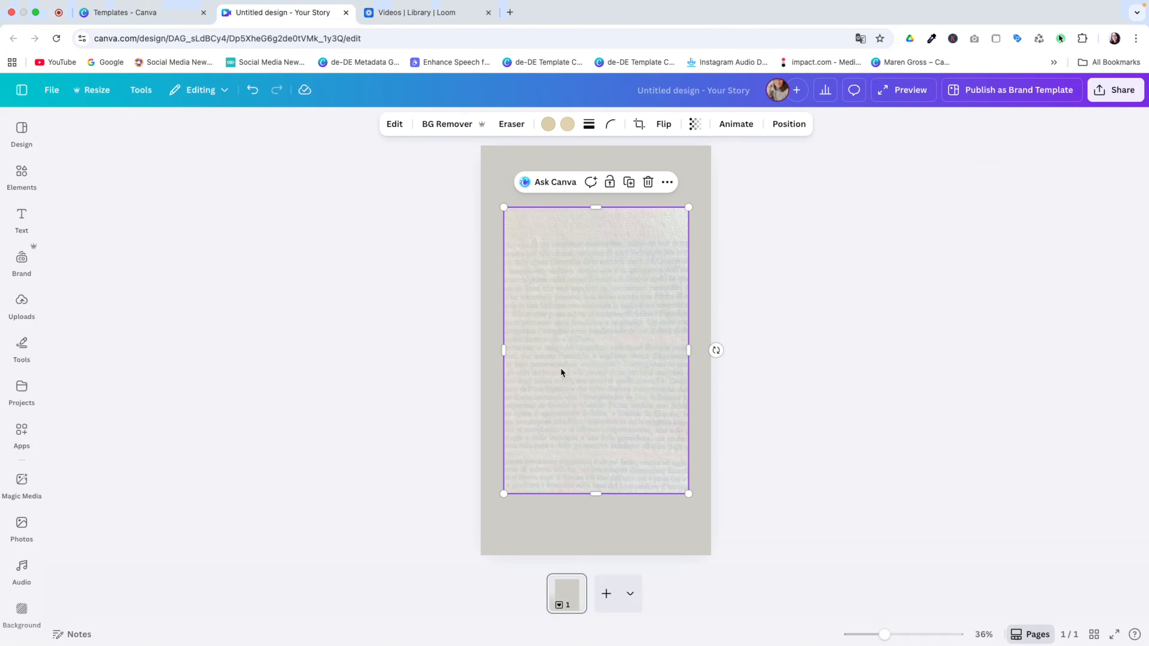
right_click(575, 338)
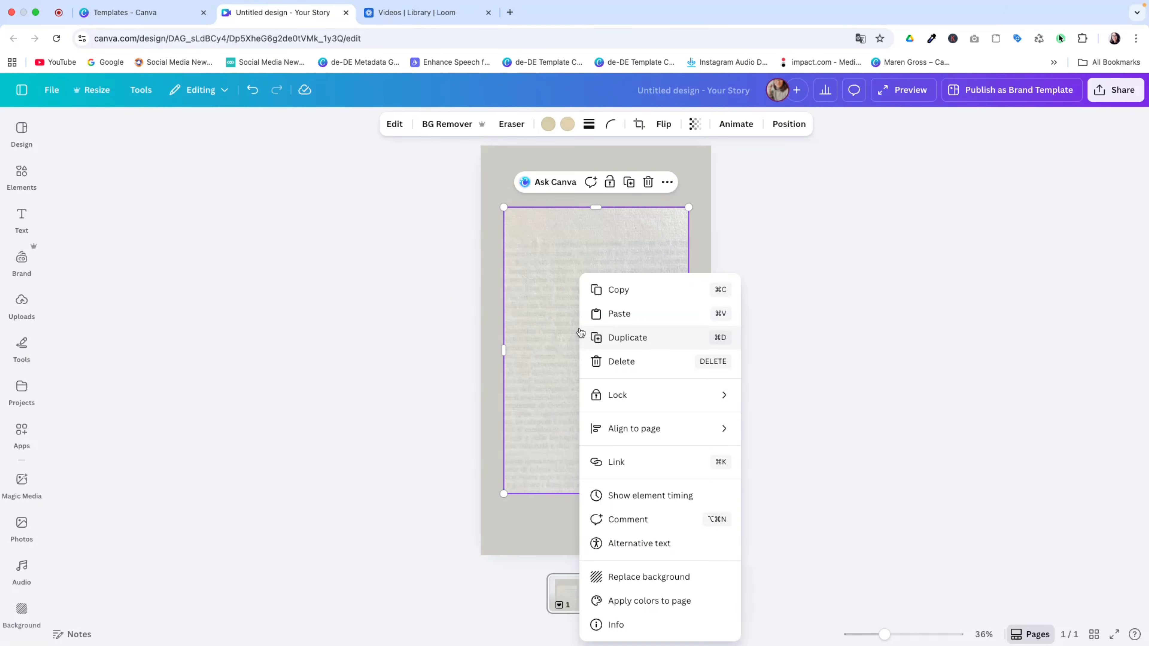
left_click(639, 575)
Fade the newspaper background image to transparency 60
left_click(602, 371)
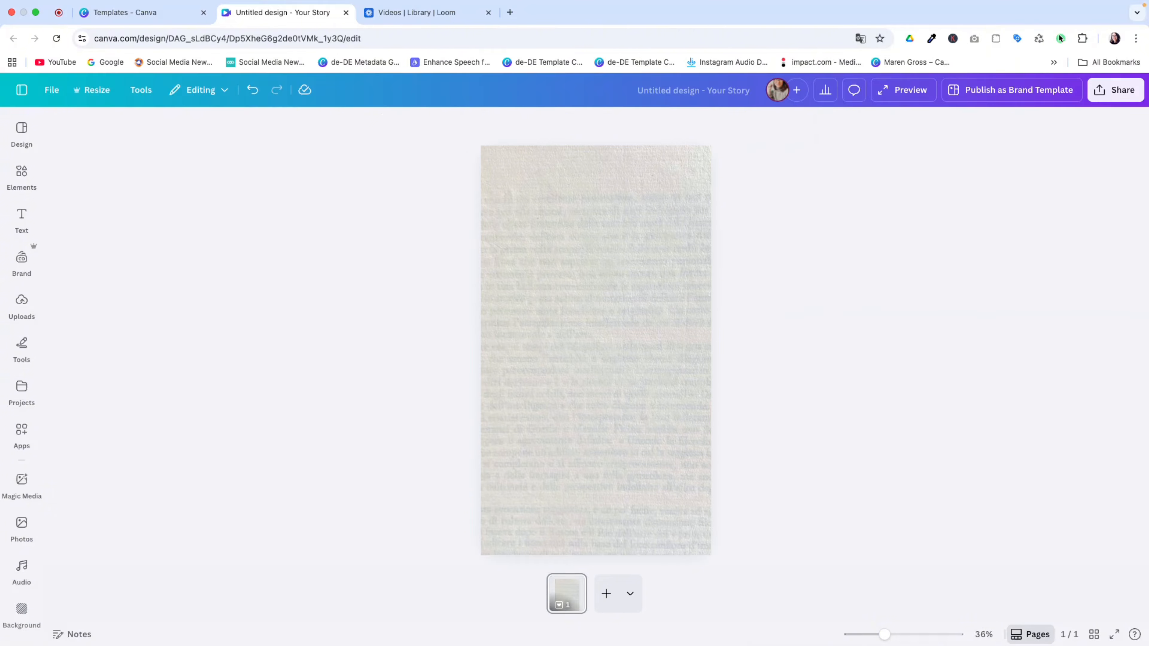
left_click(787, 123)
left_click_drag(814, 175, 781, 174)
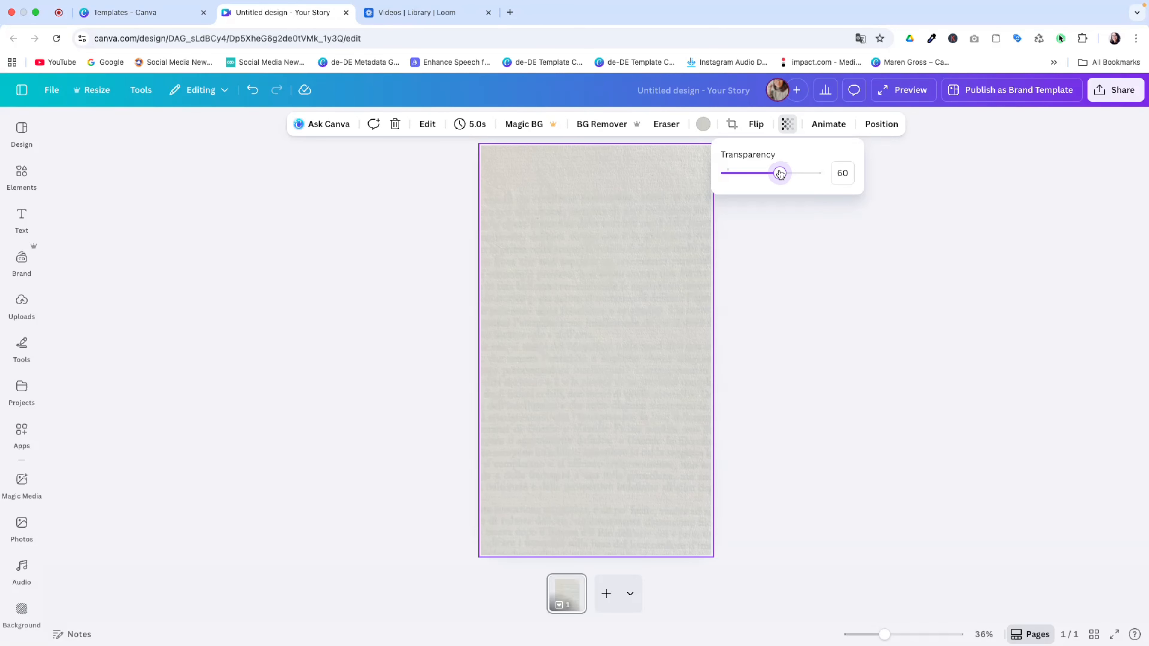
left_click(847, 317)
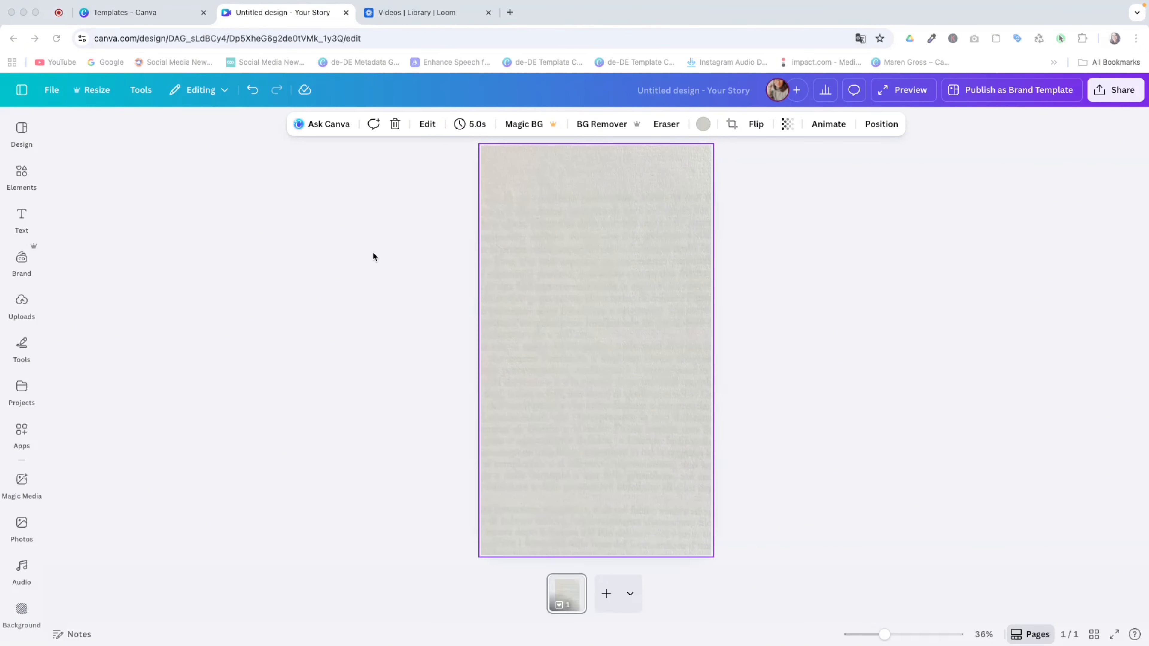
left_click(21, 181)
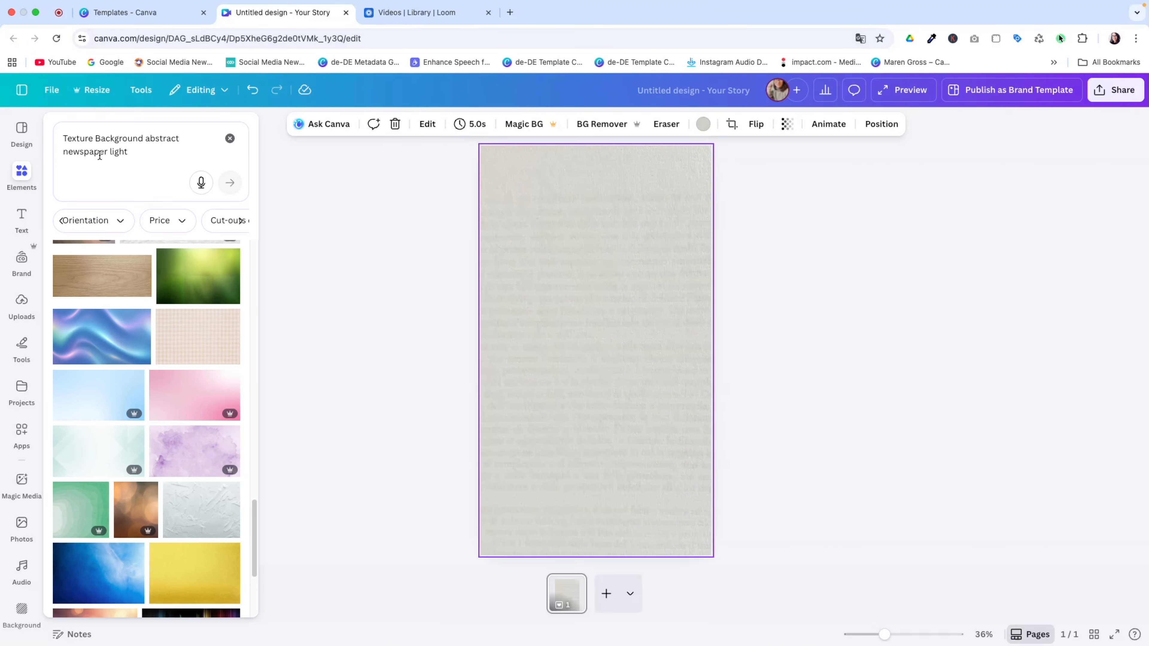
Search 'polaroid camera' and insert the white instant camera photo onto the page
left_click_drag(132, 151, 62, 131)
type("pol")
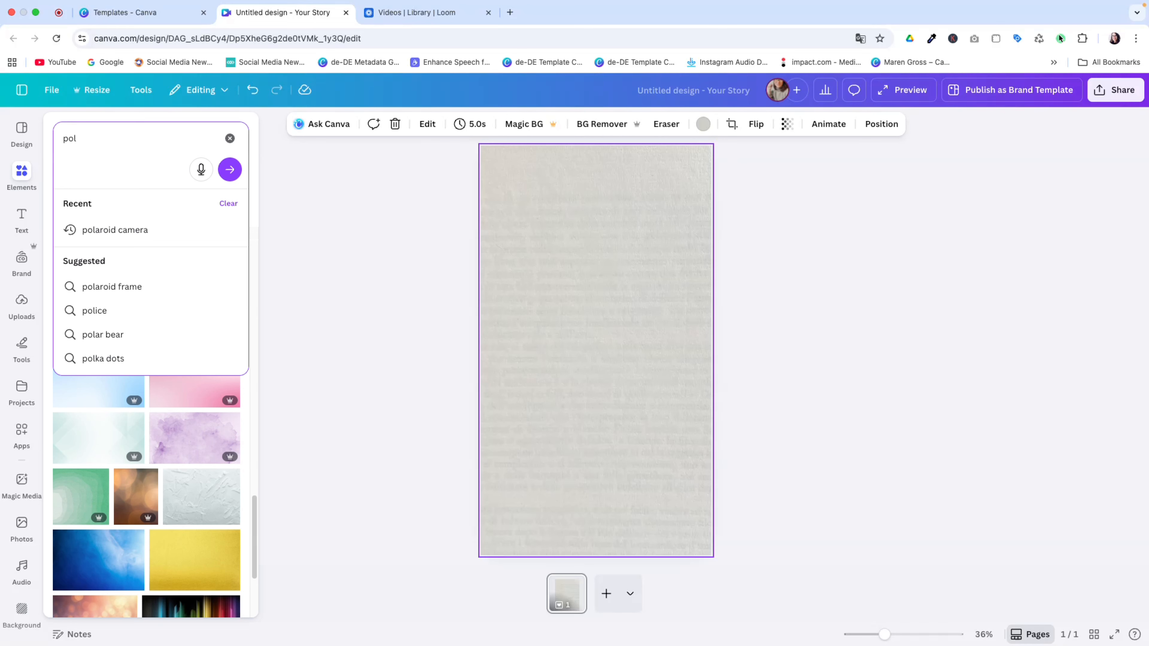
type("a")
left_click(83, 229)
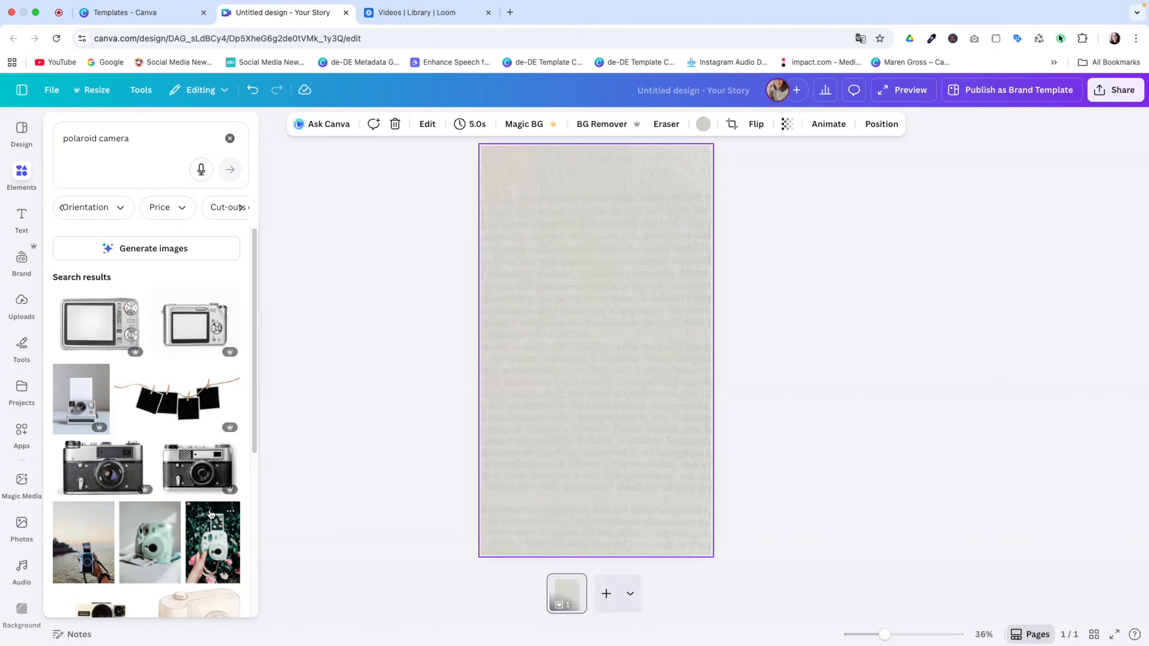
left_click(76, 400)
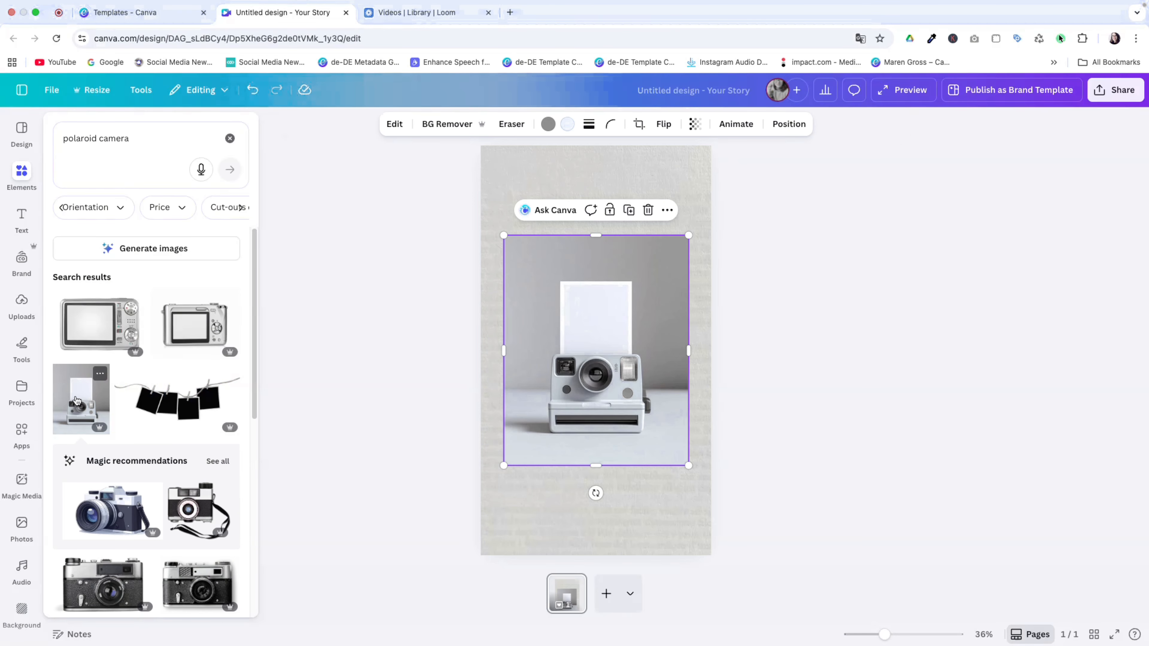
left_click(261, 402)
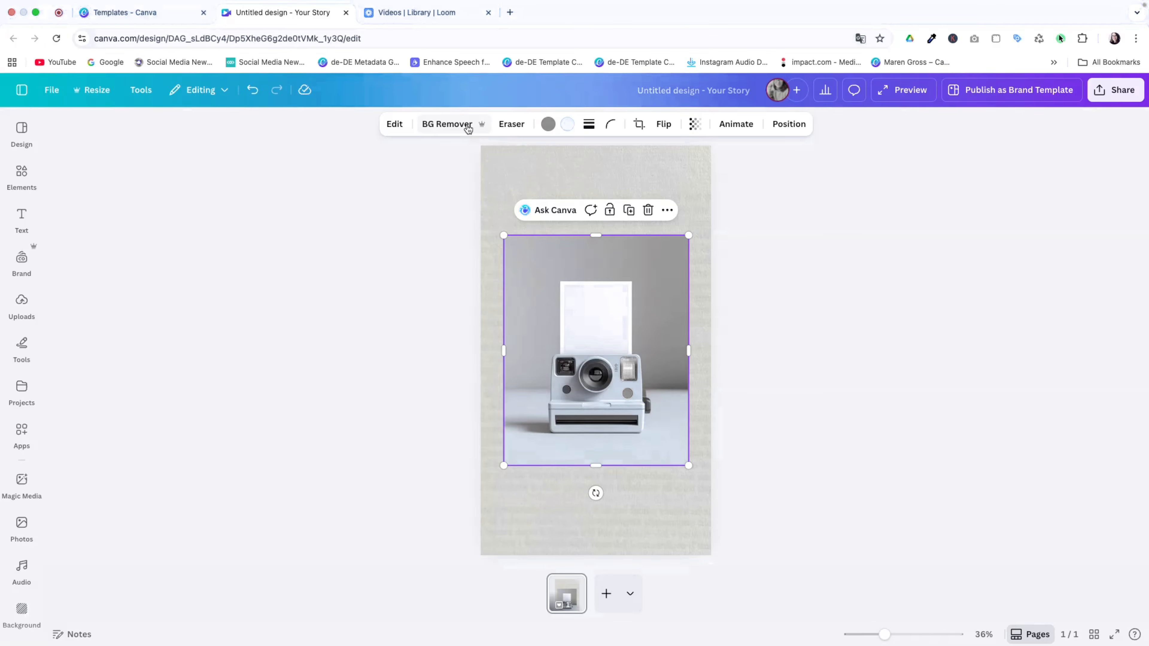
Crop the camera photo's grey top away so only the camera remains
left_click(464, 127)
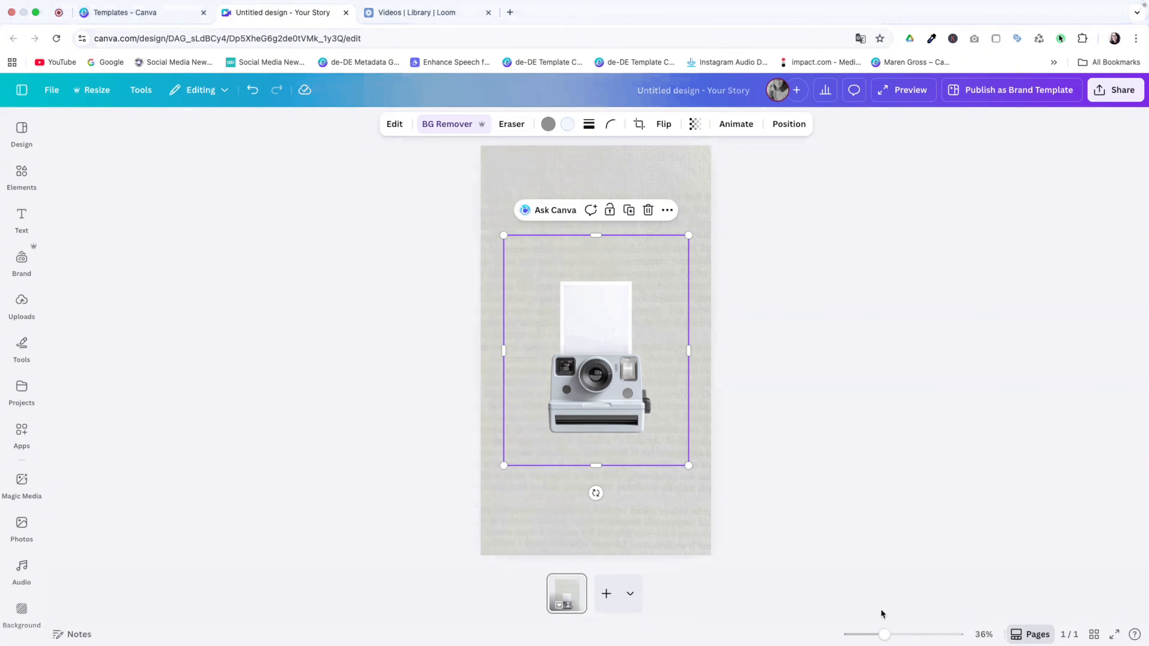
left_click_drag(885, 634, 907, 634)
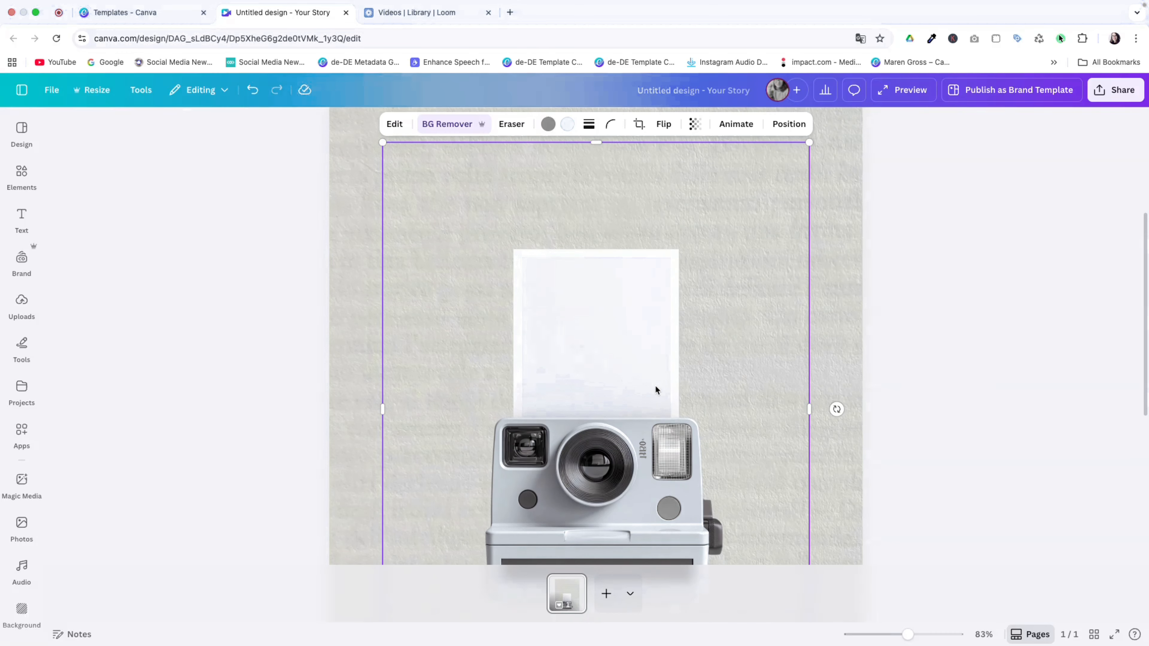
scroll(638, 326, "up", 4)
left_click_drag(595, 239, 605, 511)
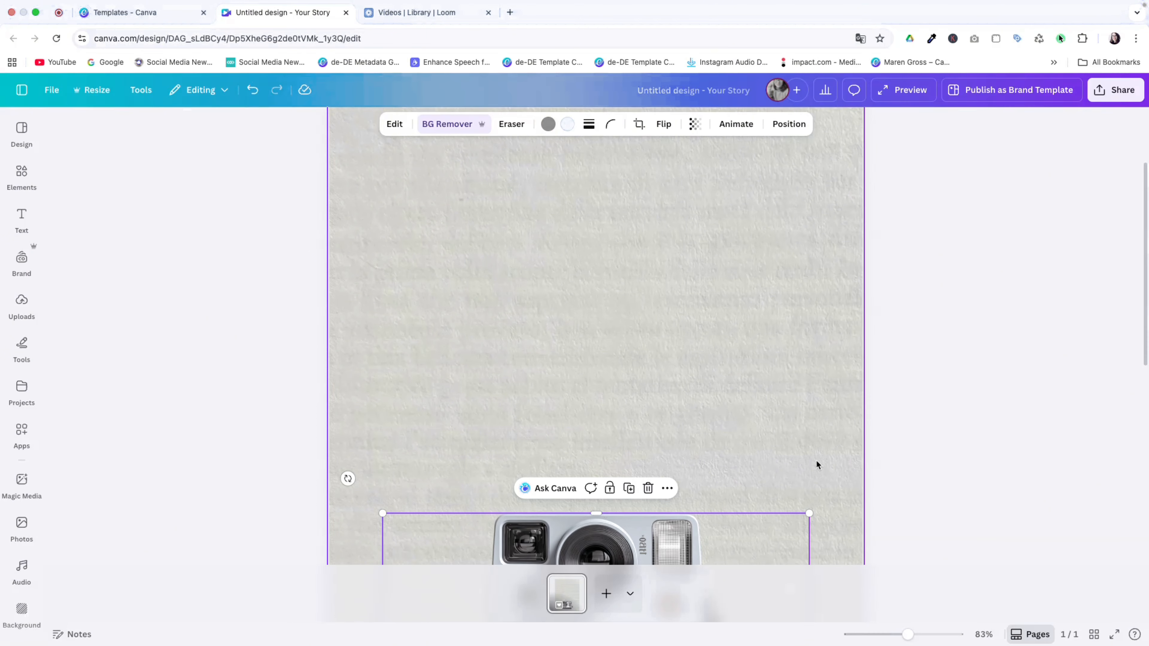
left_click(946, 451)
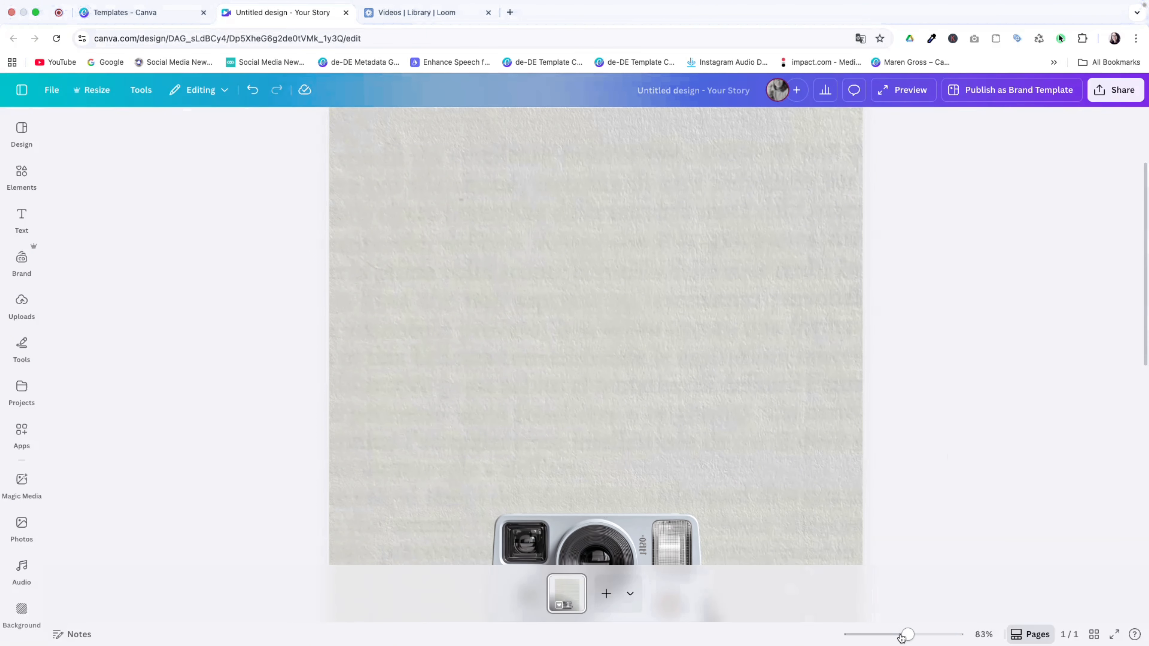
left_click_drag(908, 635, 885, 636)
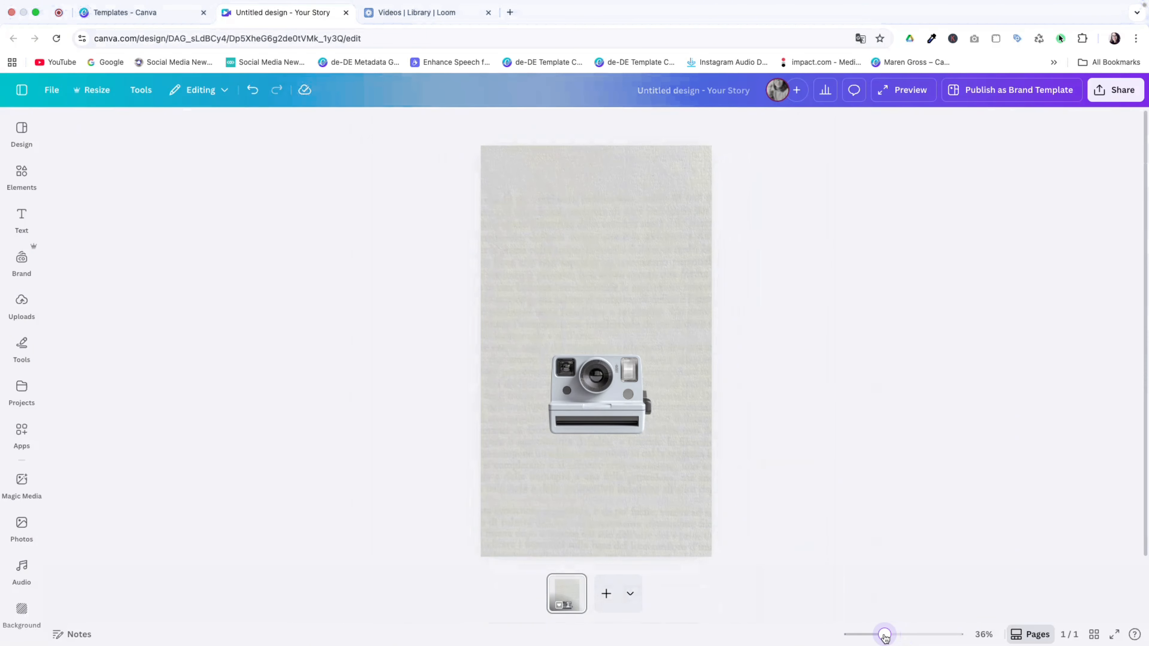
Enlarge the camera image and move it lower on the page
left_click(684, 464)
left_click_drag(688, 467, 735, 496)
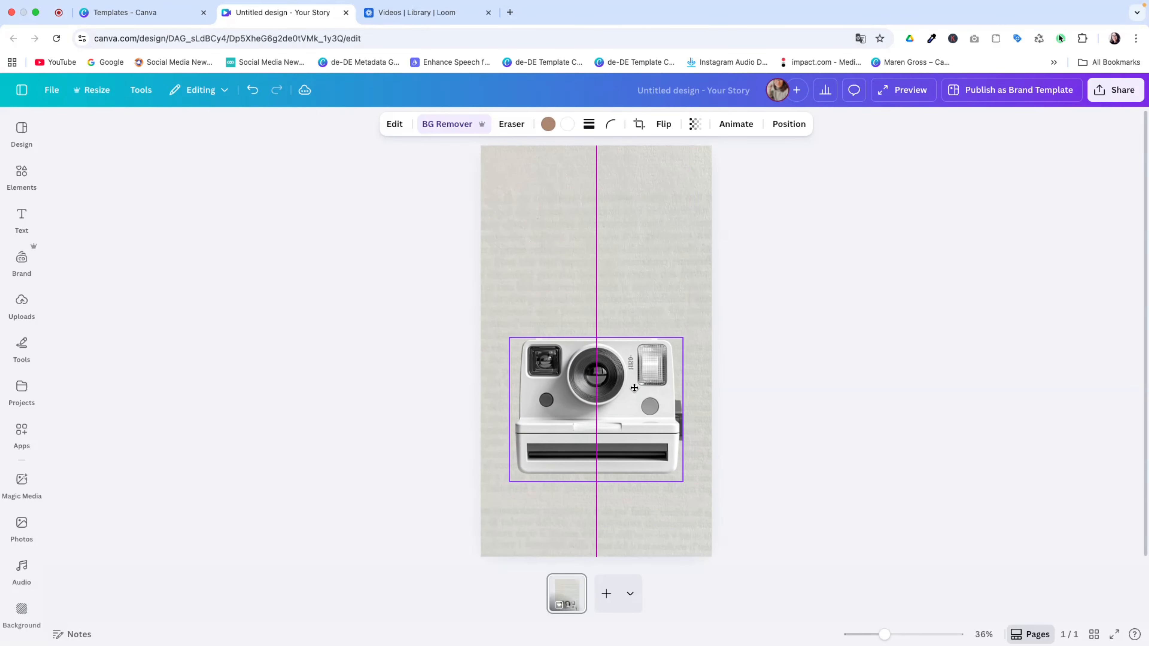
left_click_drag(635, 387, 630, 398)
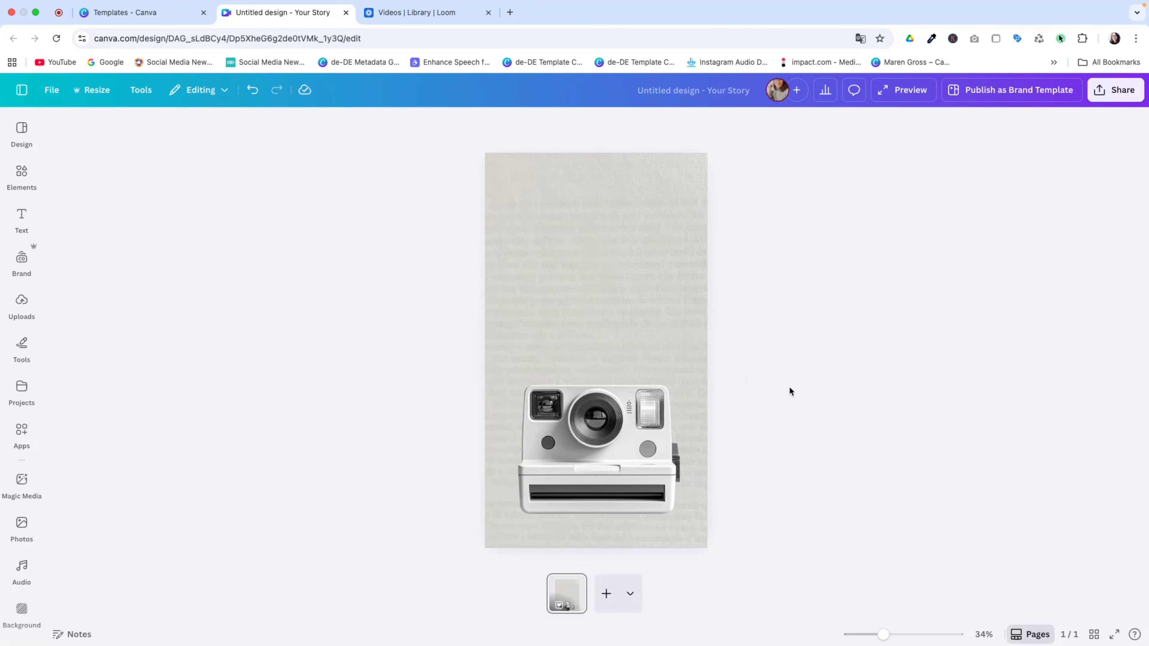
Search 'polaroid frame', filter to Frames, and add a polaroid frame
left_click(23, 175)
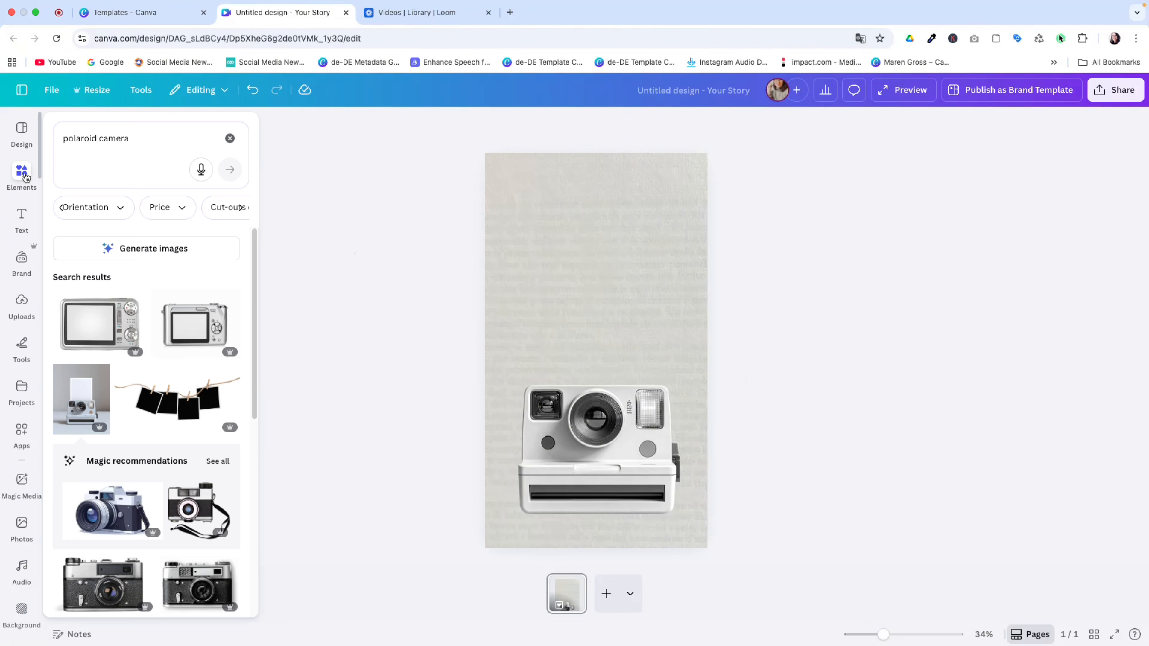
left_click_drag(130, 139, 97, 141)
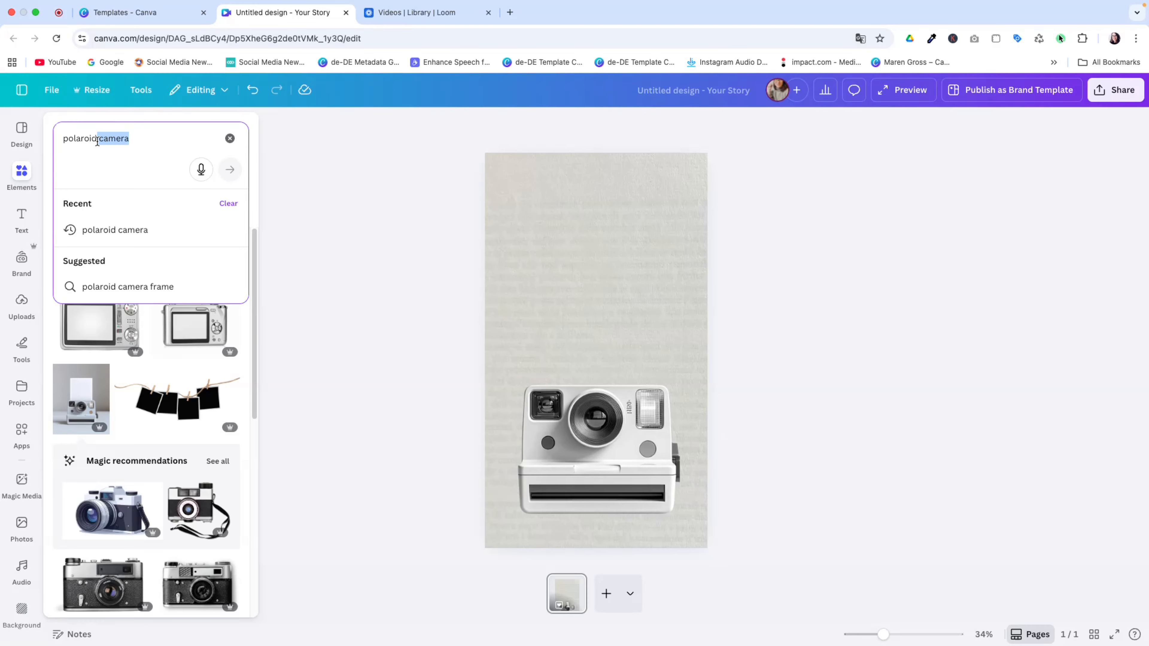
type("frame")
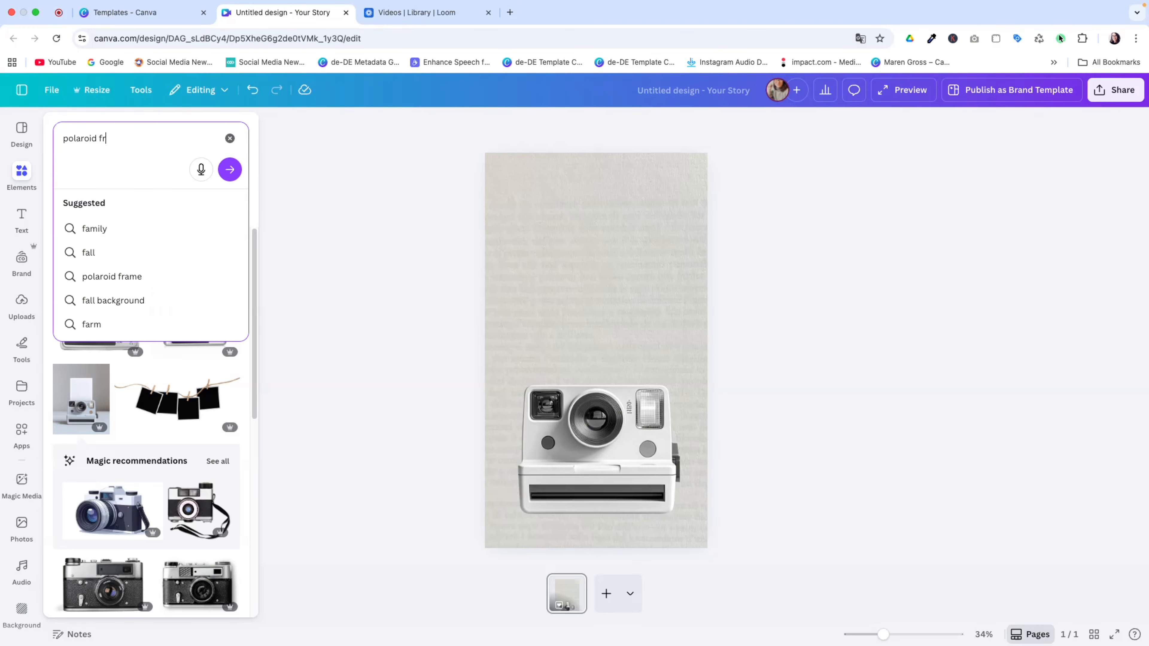
key("Return")
left_click(61, 207)
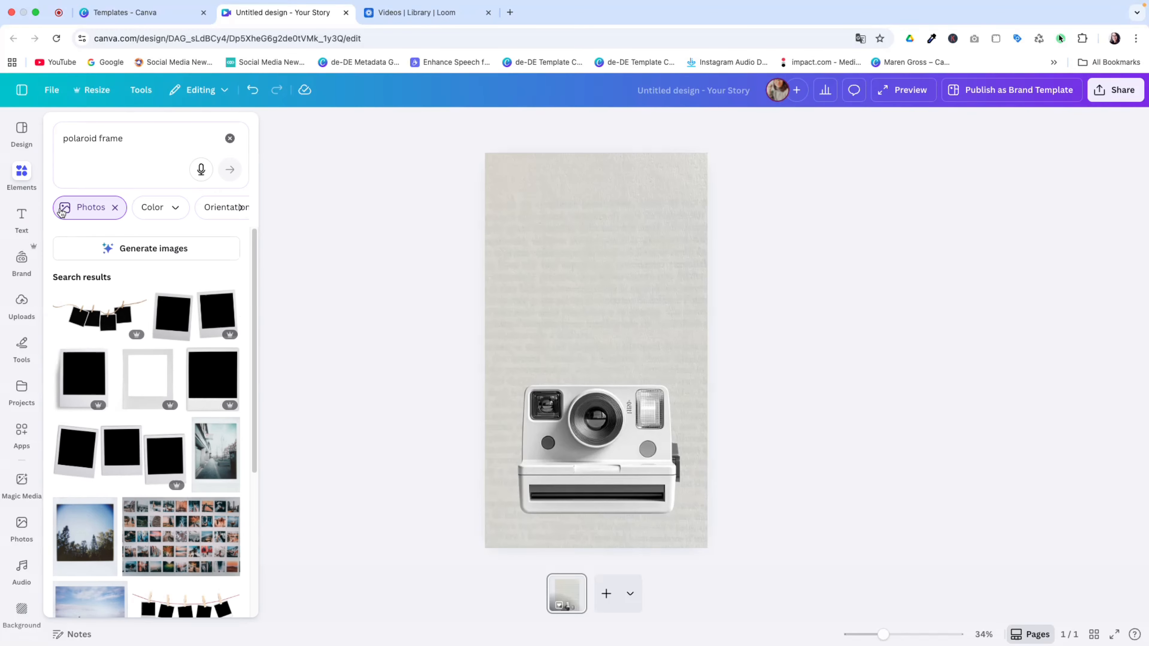
left_click(118, 209)
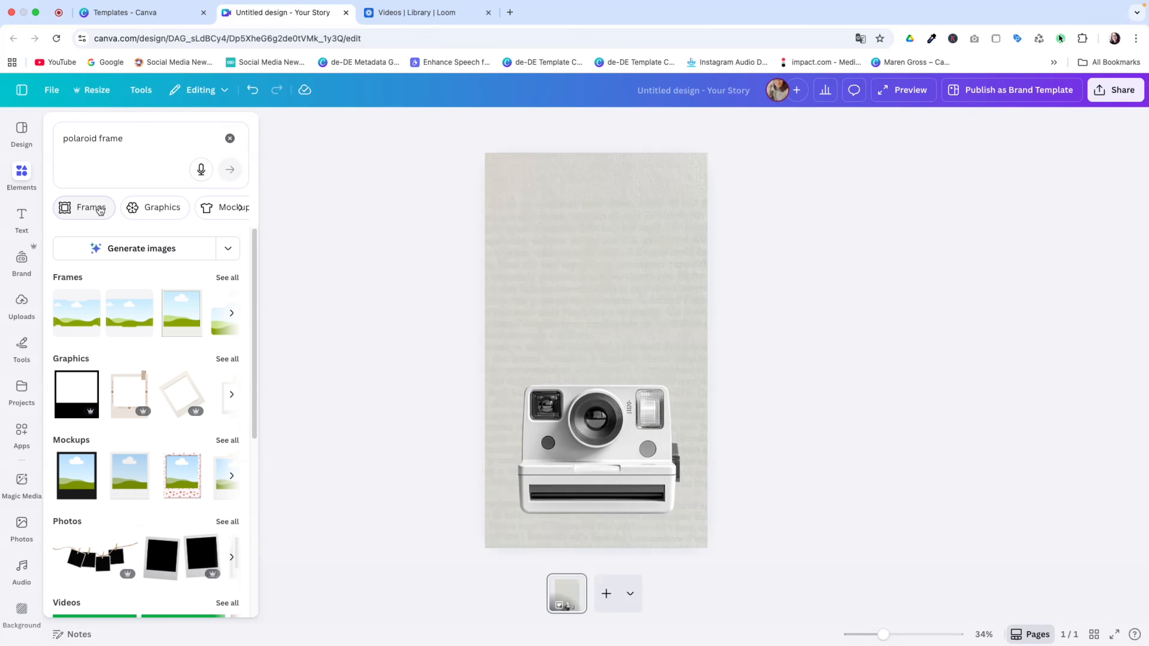
left_click(95, 209)
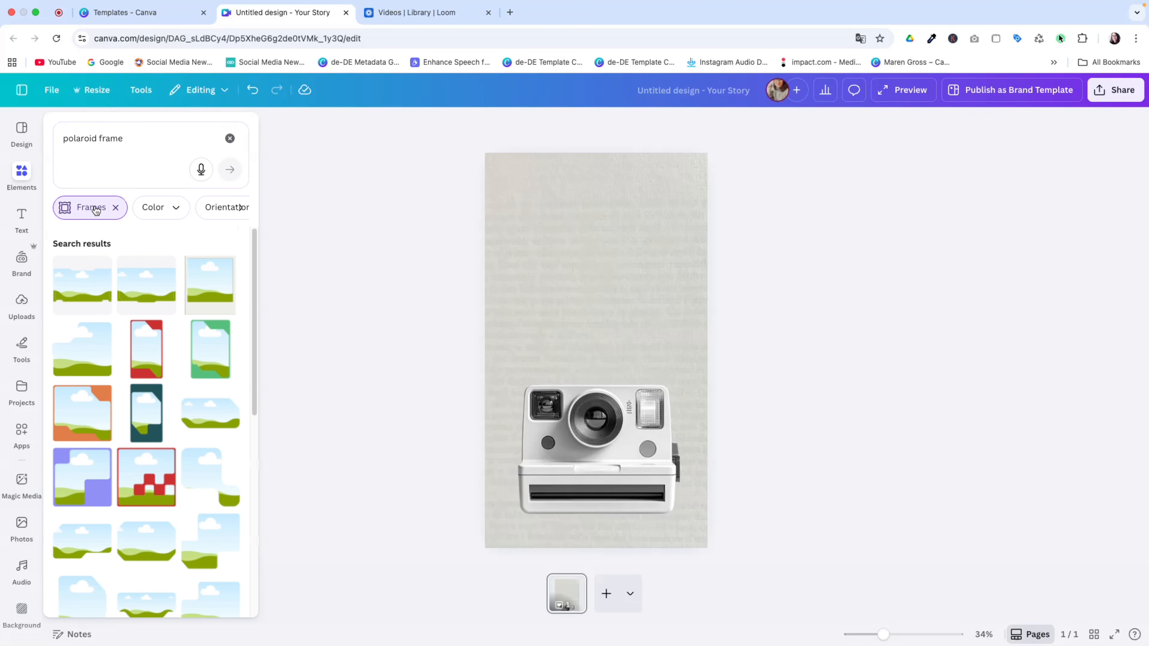
left_click(208, 294)
Position the polaroid frame just above the camera, as if being ejected
left_click_drag(623, 343, 618, 307)
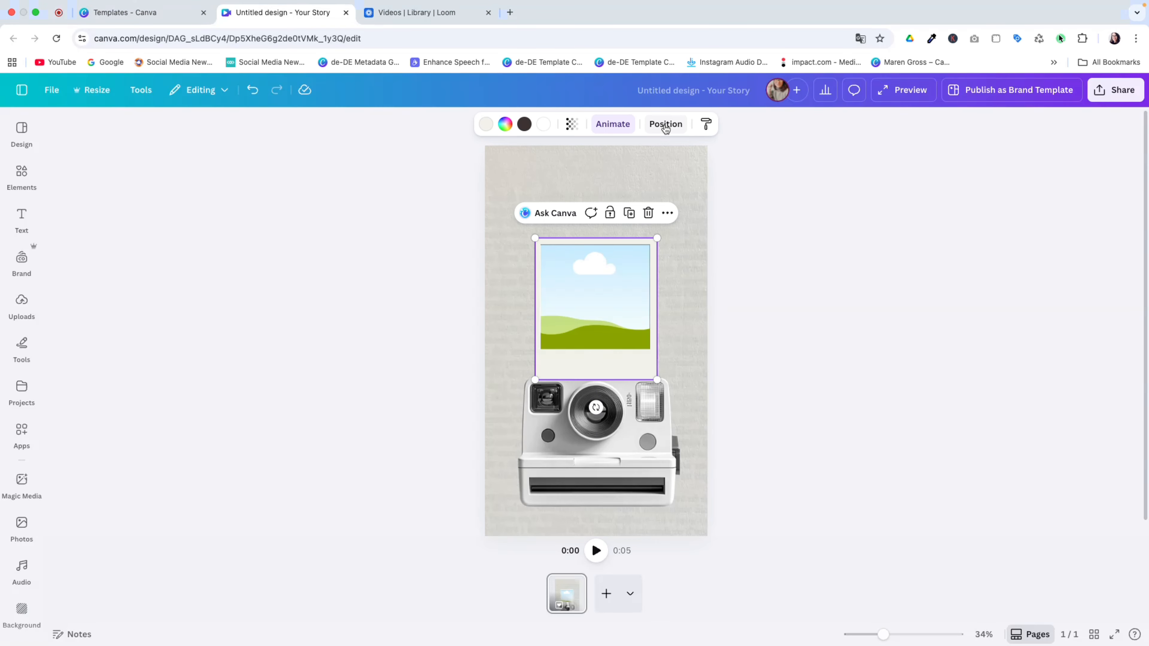
left_click(666, 127)
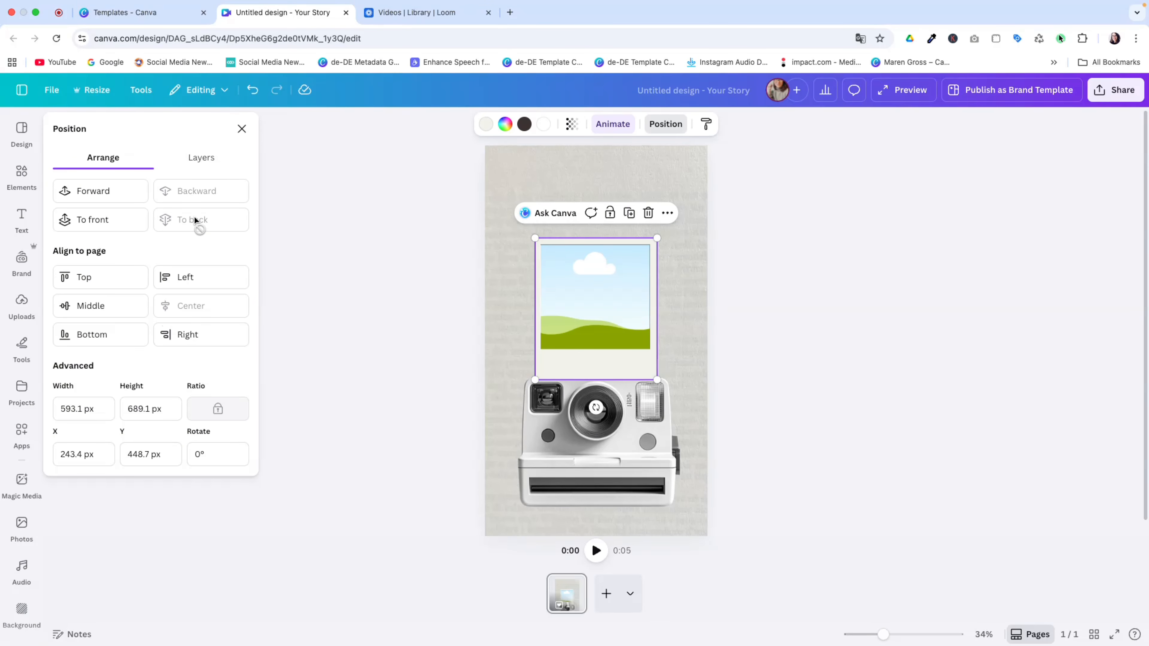
left_click(606, 453)
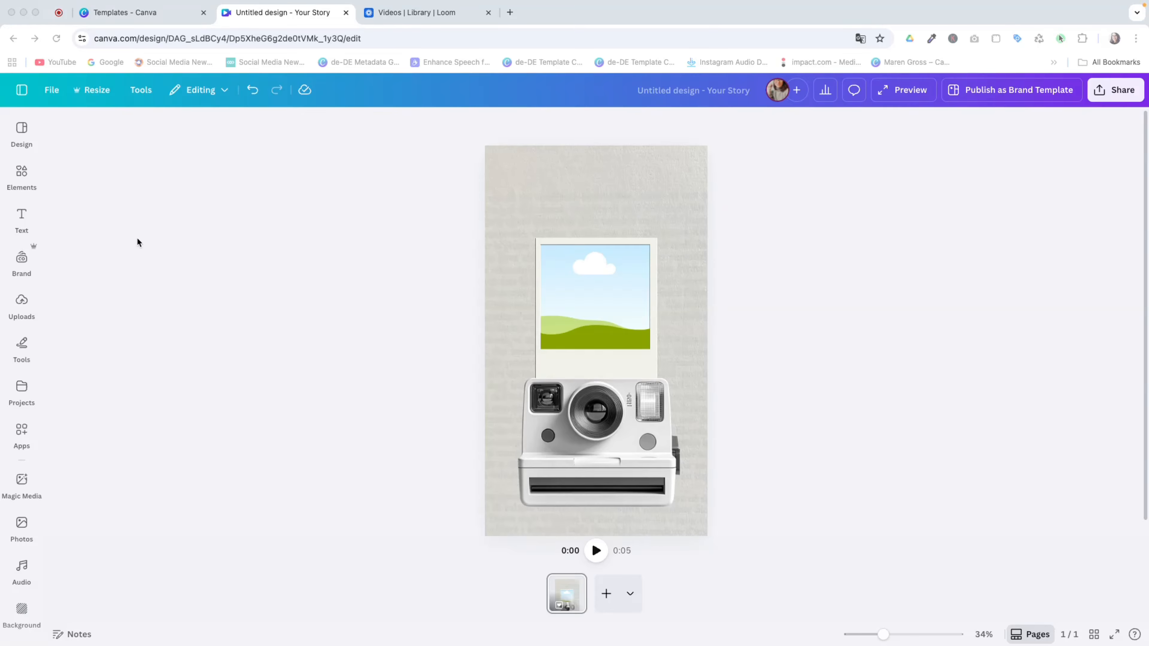
Search a photo collection code, filter to Photos, and drop the sunglasses photo into the frame
left_click(21, 173)
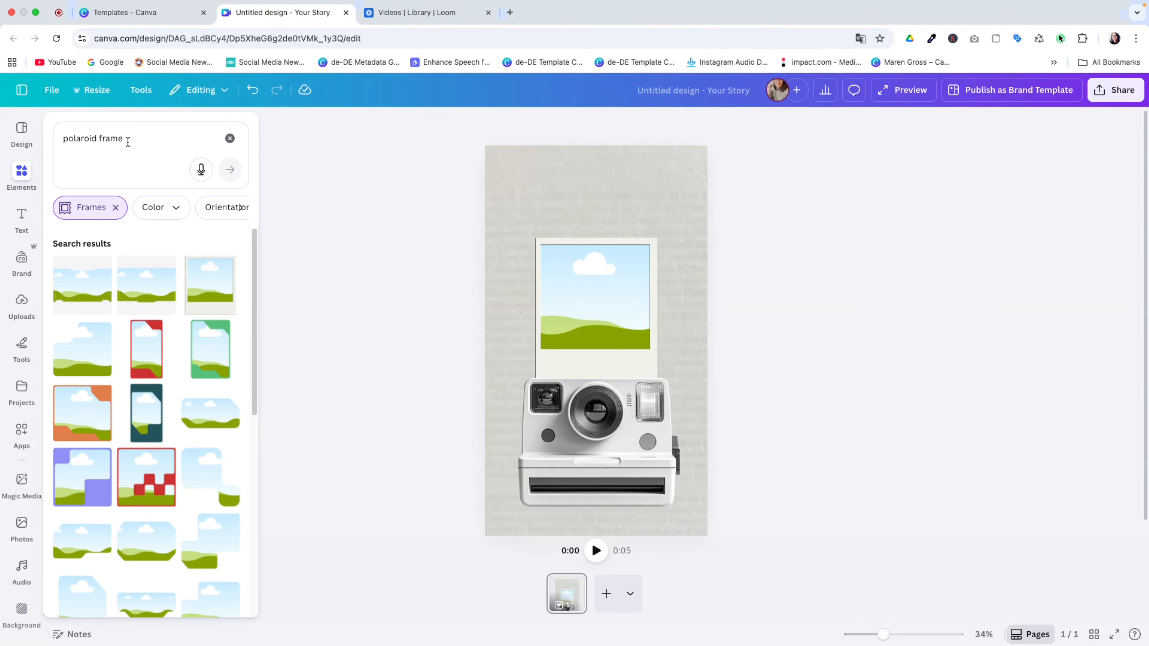
left_click_drag(127, 140, 55, 139)
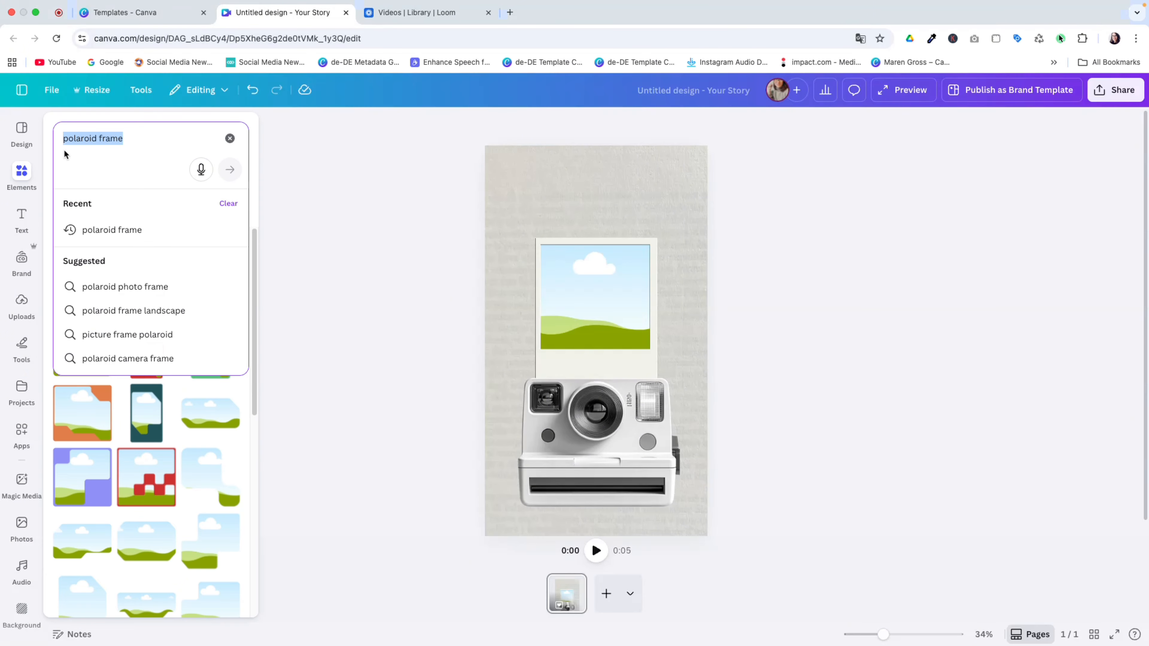
type("set:nAEiR2S4tZM")
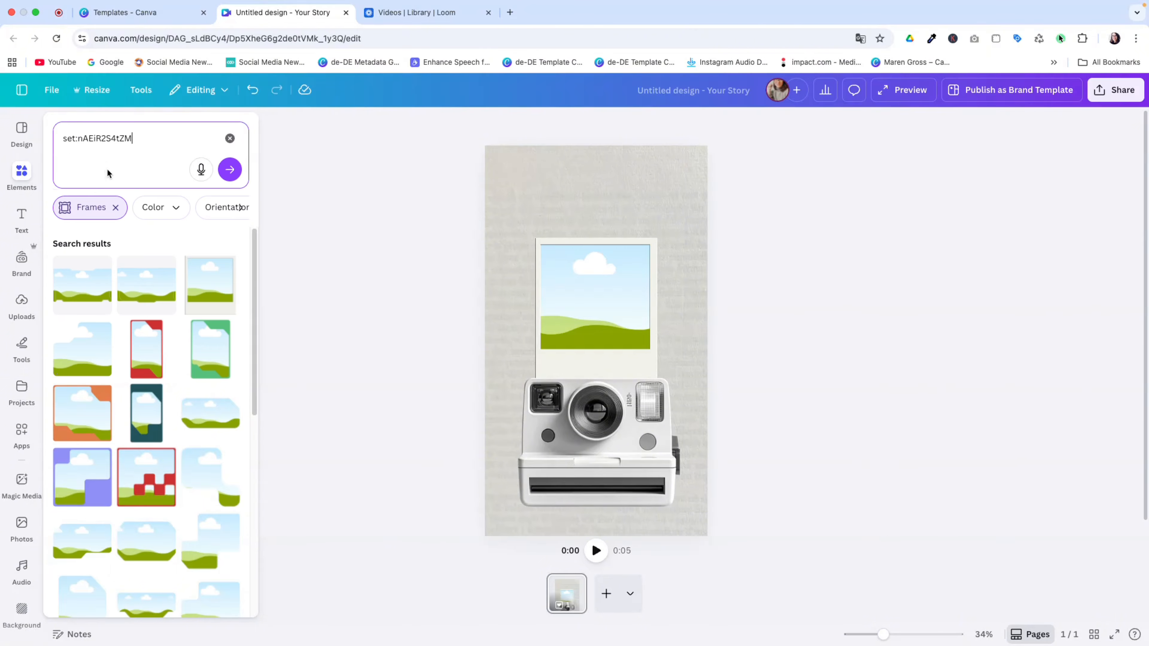
left_click(115, 207)
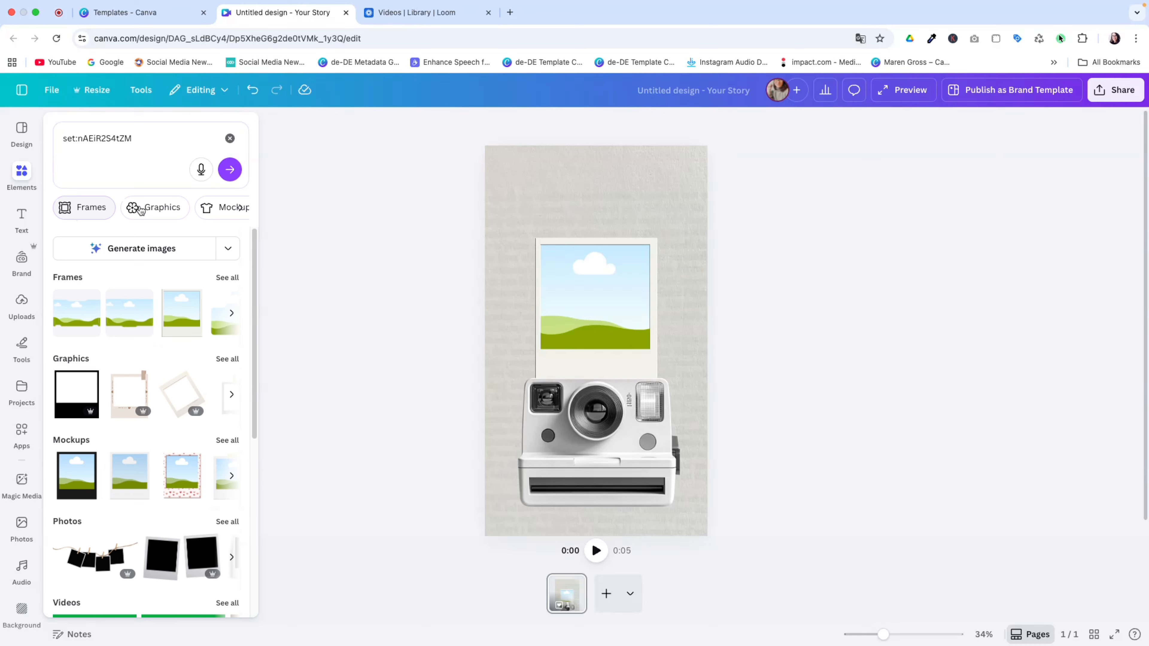
left_click(240, 208)
left_click(240, 207)
left_click(236, 208)
scroll(178, 447, "down", 3)
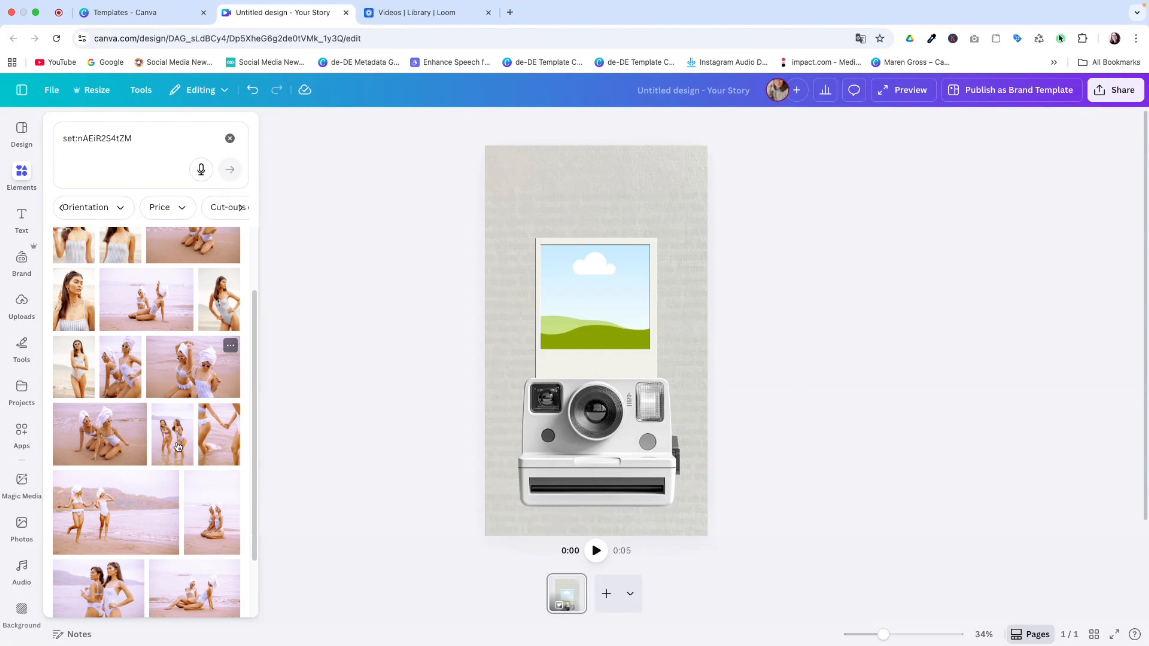
scroll(178, 447, "down", 7)
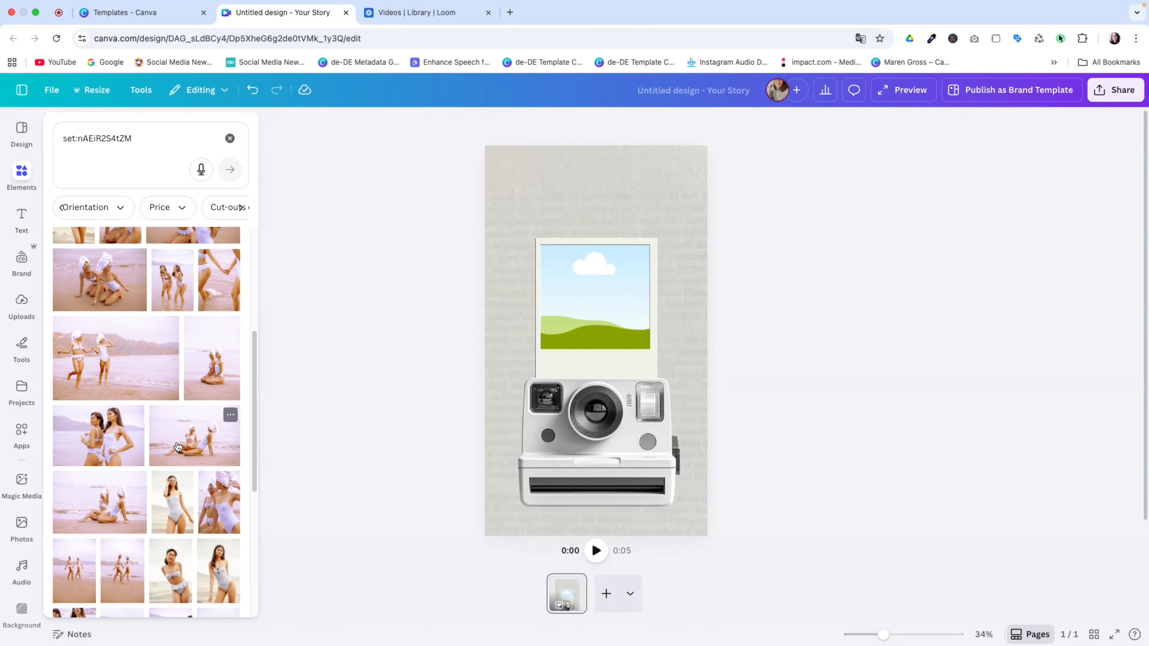
scroll(178, 447, "down", 5)
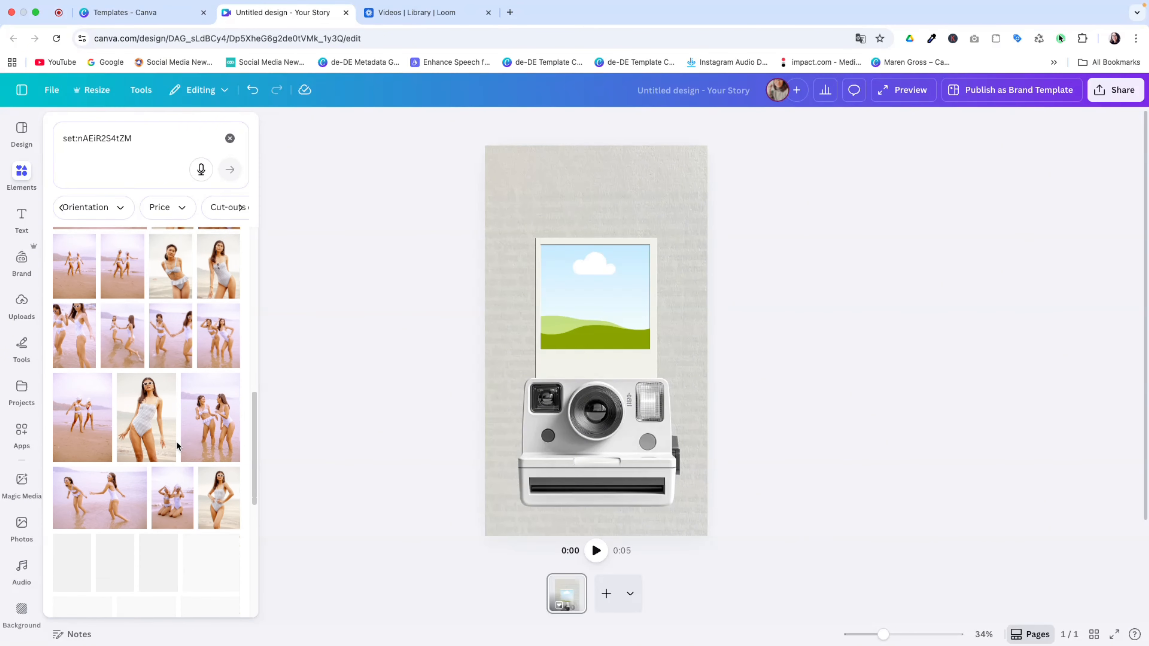
left_click_drag(227, 555, 609, 301)
Enlarge and reposition the sunglasses photo inside the polaroid frame
double_click(611, 288)
key("Return")
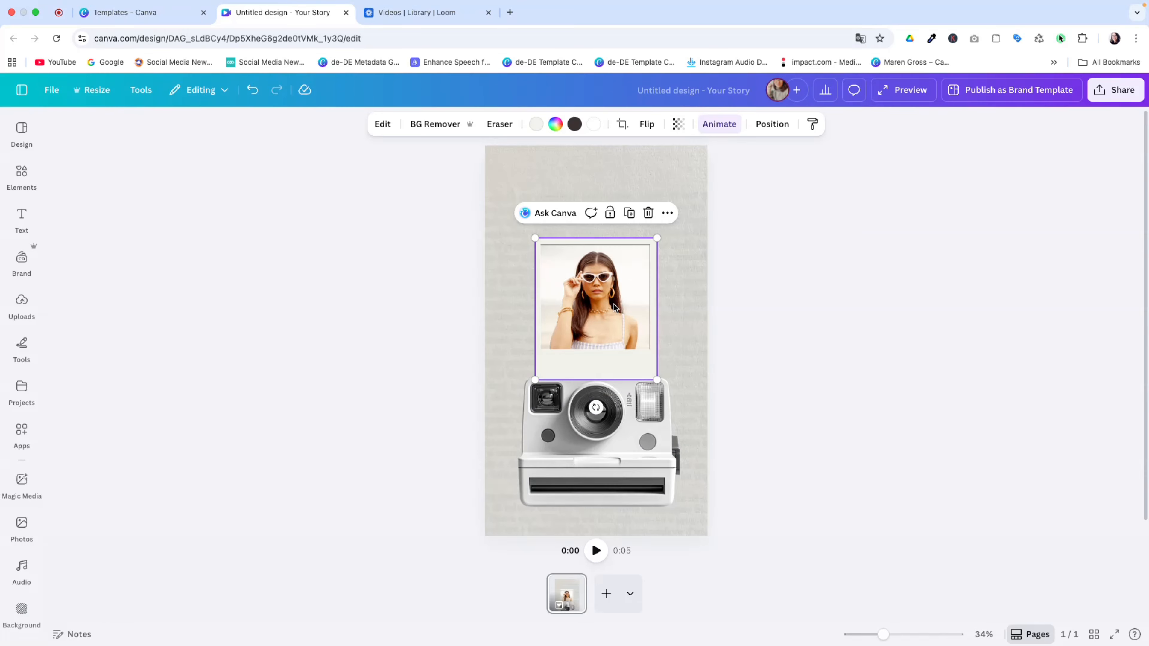
double_click(614, 307)
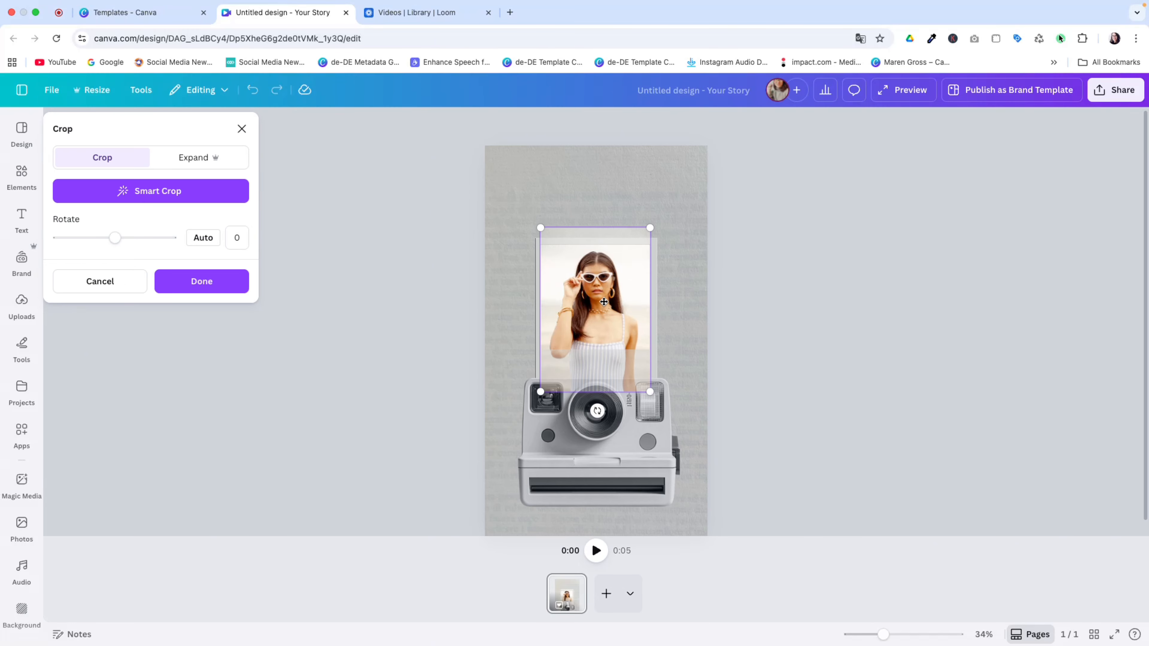
left_click_drag(649, 393, 627, 401)
Add a size 37 subheading and place it centred below the photo
left_click(759, 267)
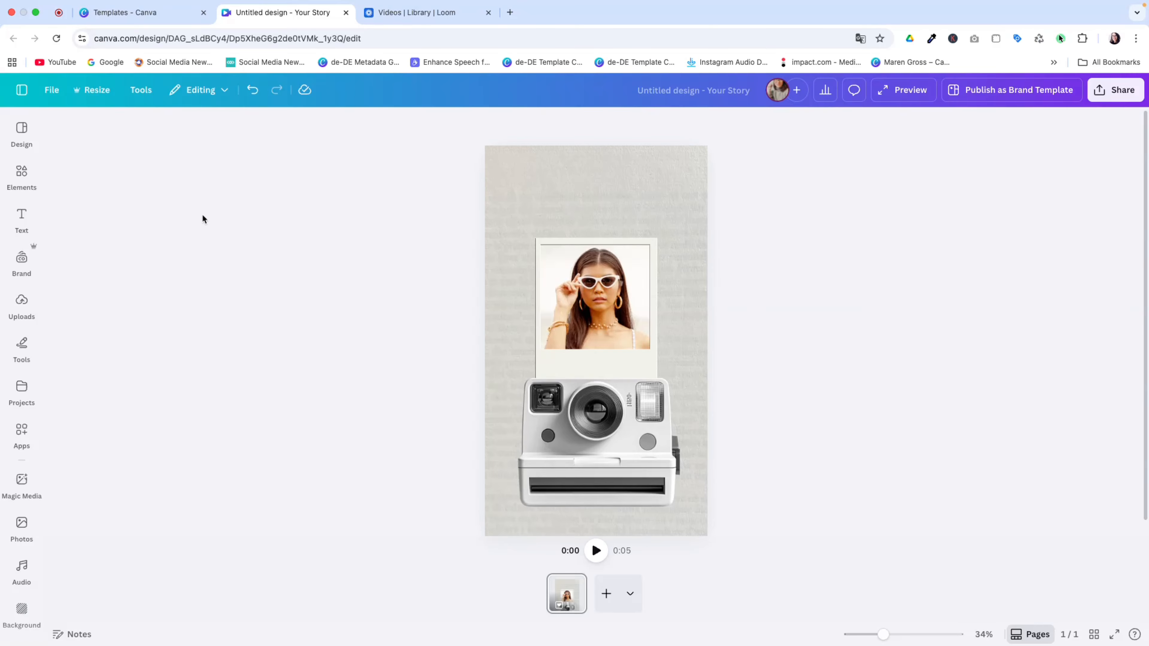
left_click(44, 212)
left_click(136, 308)
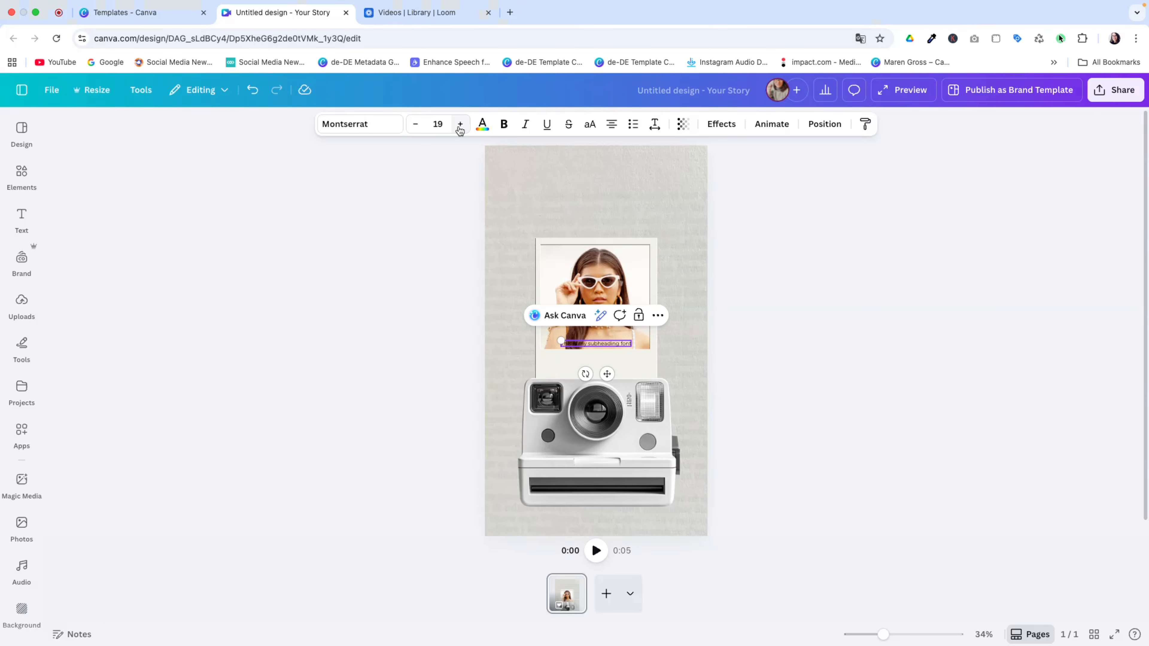
left_click(460, 124)
left_click(461, 124)
left_click(461, 124)
left_click(460, 124)
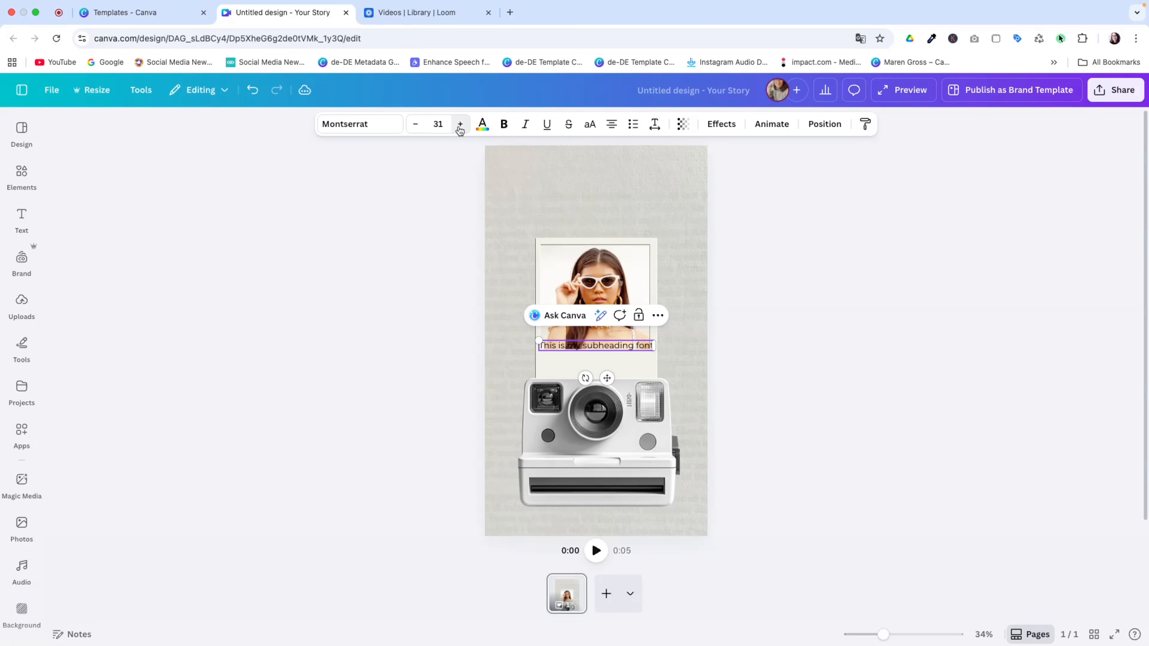
left_click(460, 124)
left_click(460, 125)
left_click(460, 124)
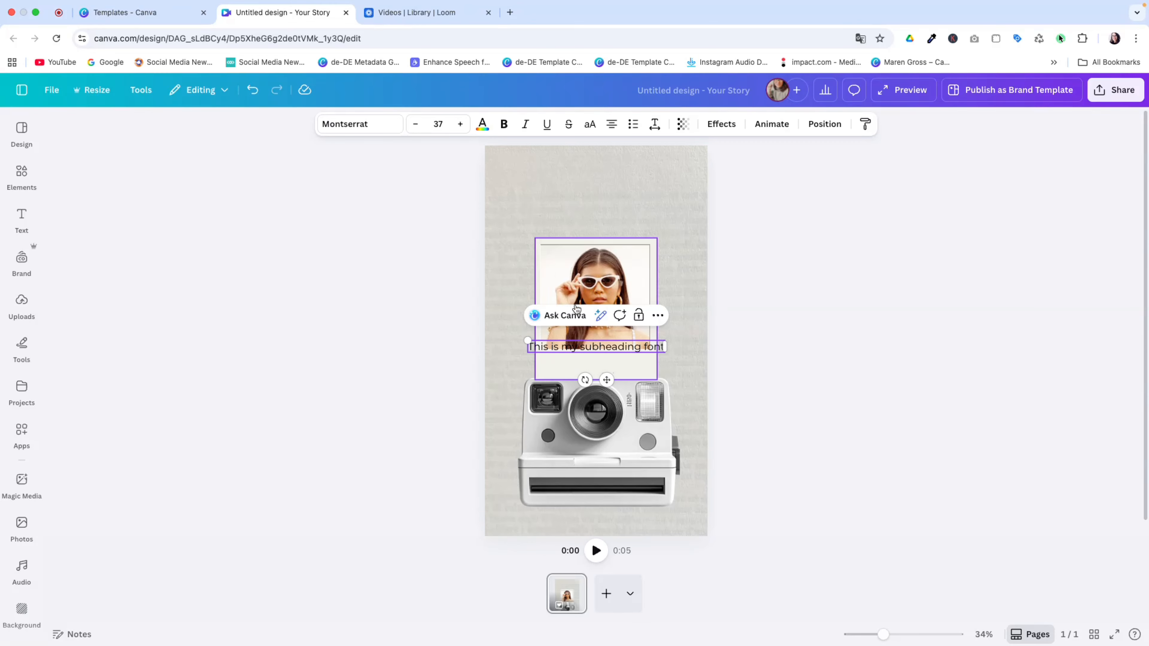
left_click_drag(607, 379, 612, 397)
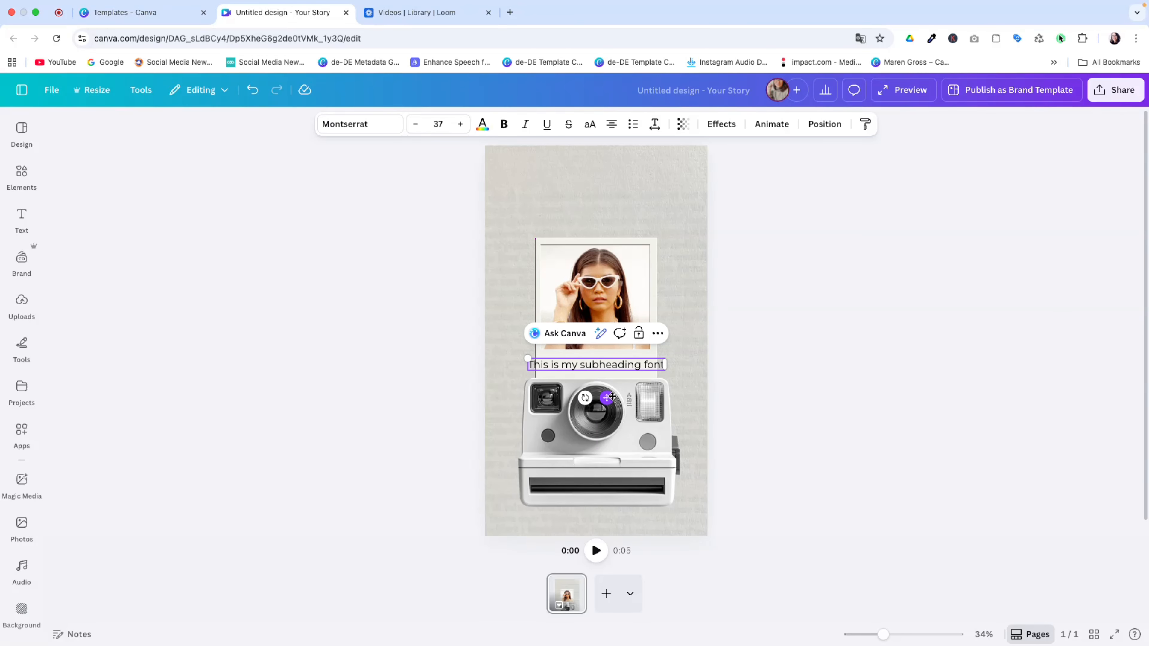
Set the subheading font to AR Kaisho
left_click(359, 126)
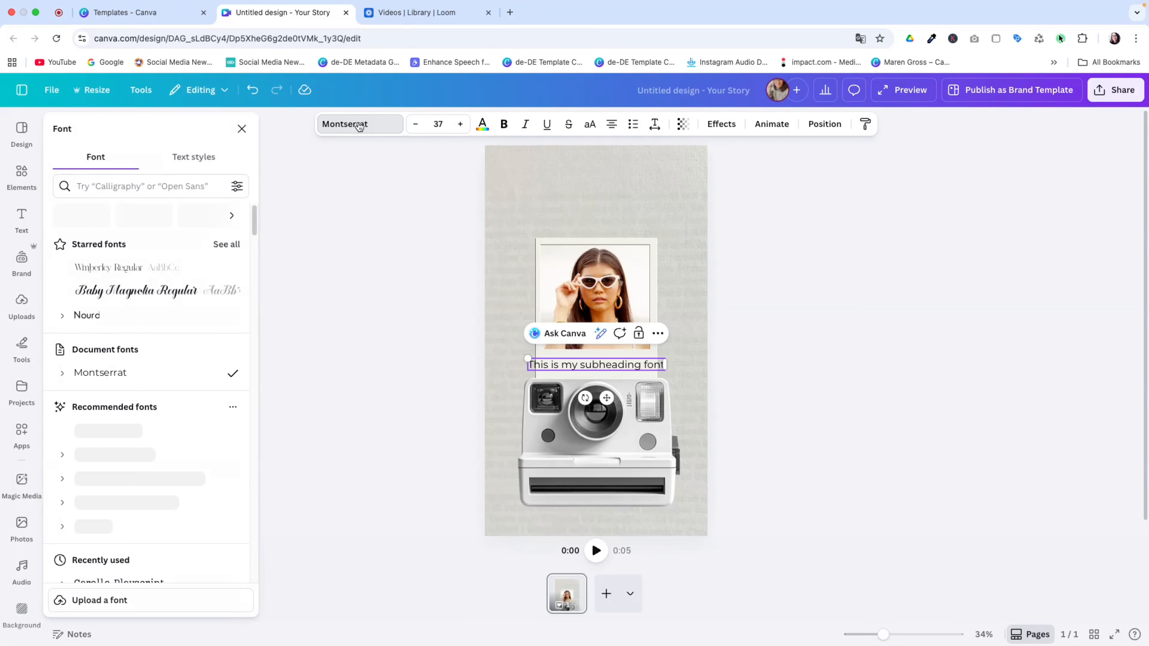
left_click(167, 186)
type("A")
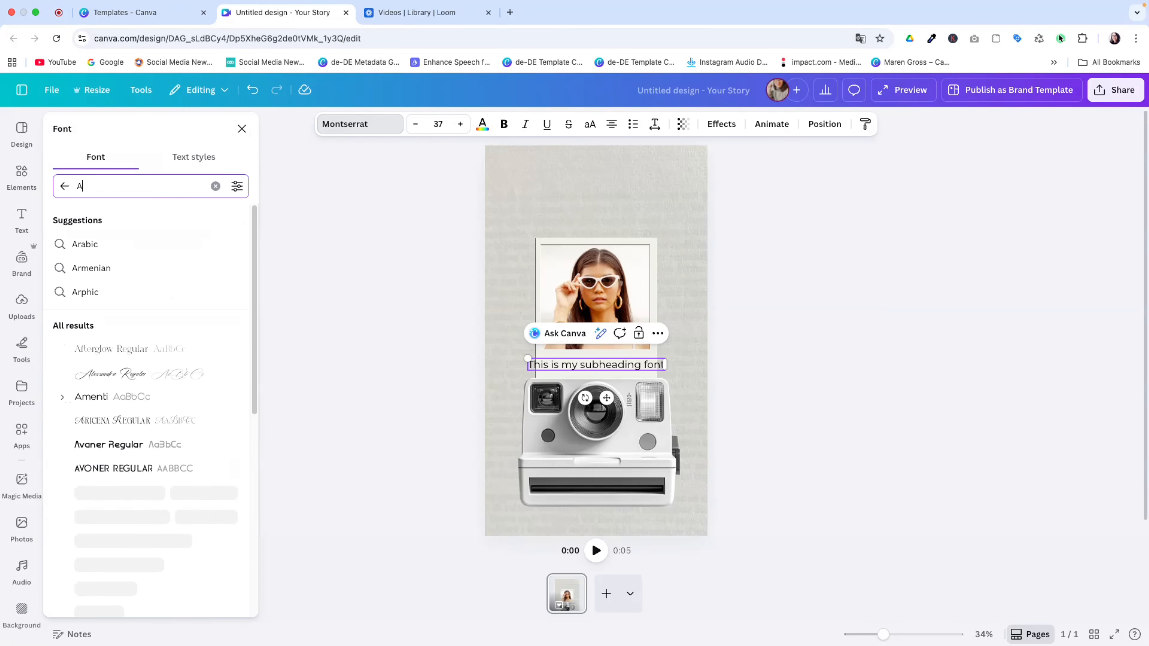
type("r ka")
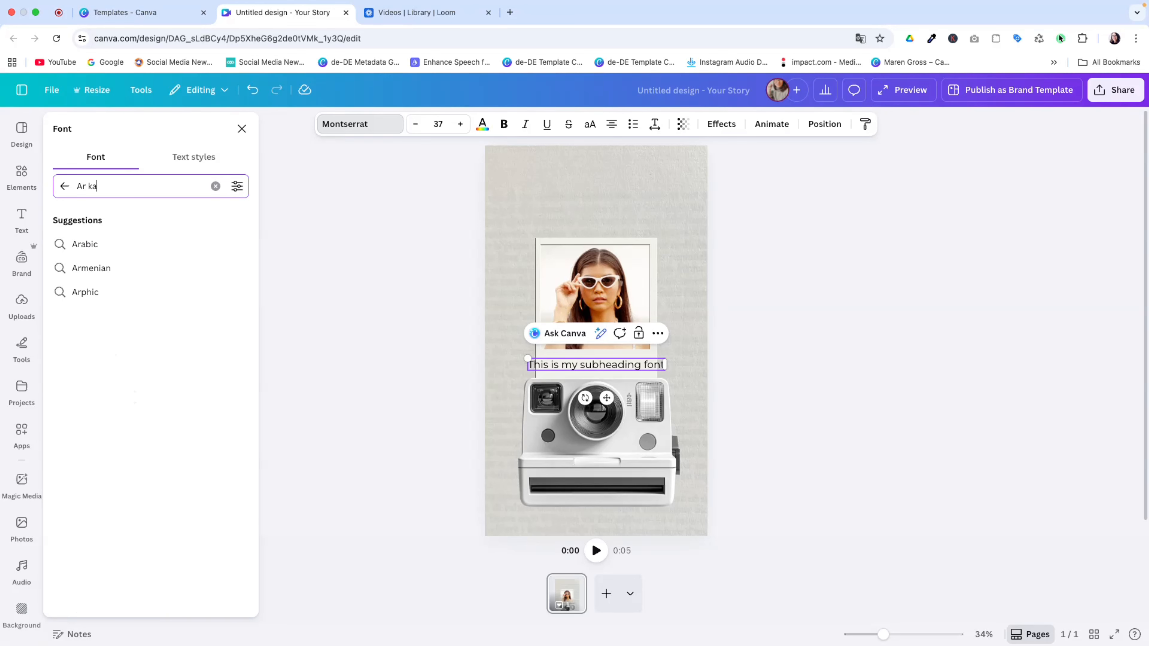
type("isho")
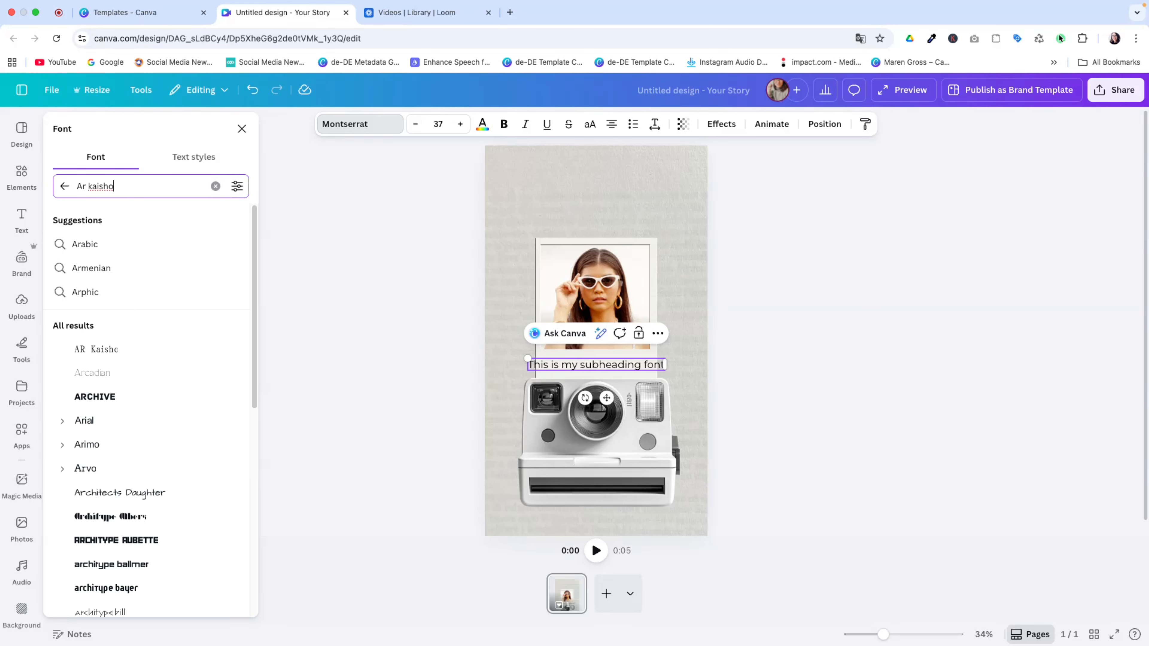
left_click(104, 352)
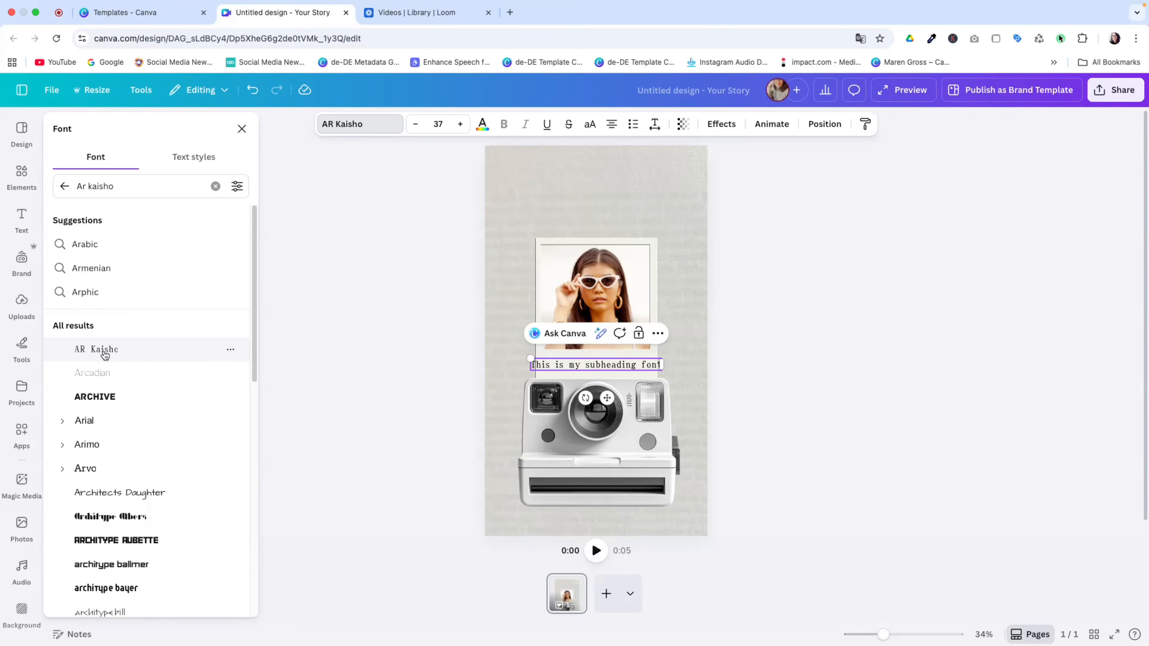
Make the subheading uppercase with -100 letter spacing, reading 'ONLY TODAY 20% OFF'
left_click(591, 128)
left_click(654, 123)
left_click_drag(610, 173, 601, 181)
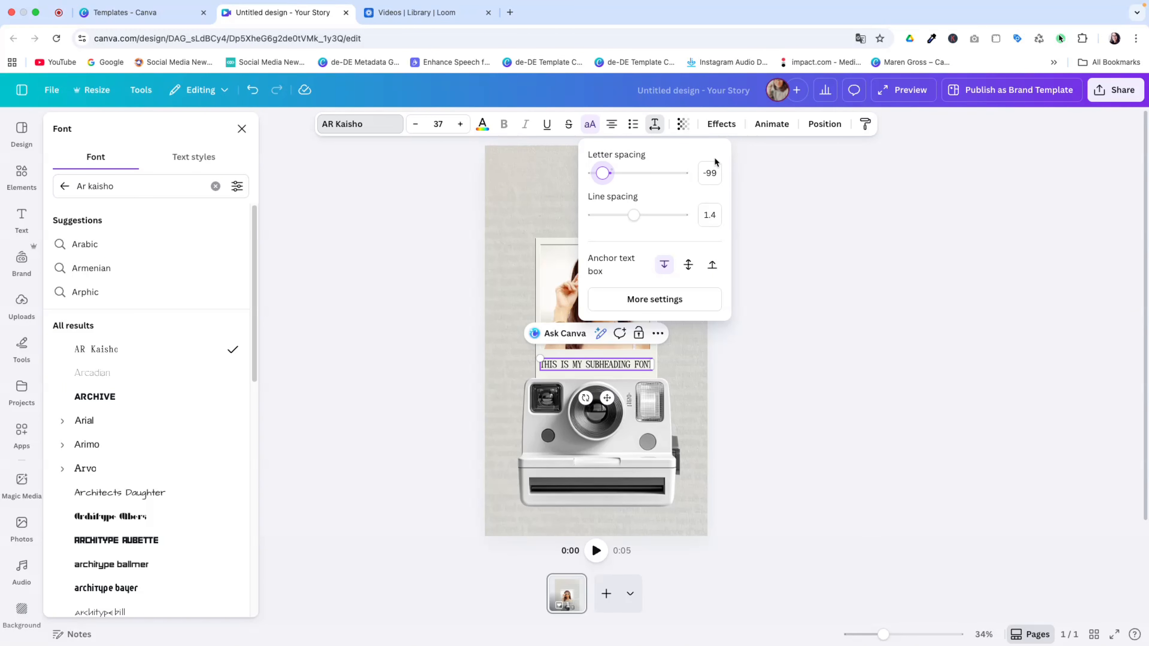
left_click(717, 175)
left_click(716, 173)
double_click(713, 173)
type("100")
key("Return")
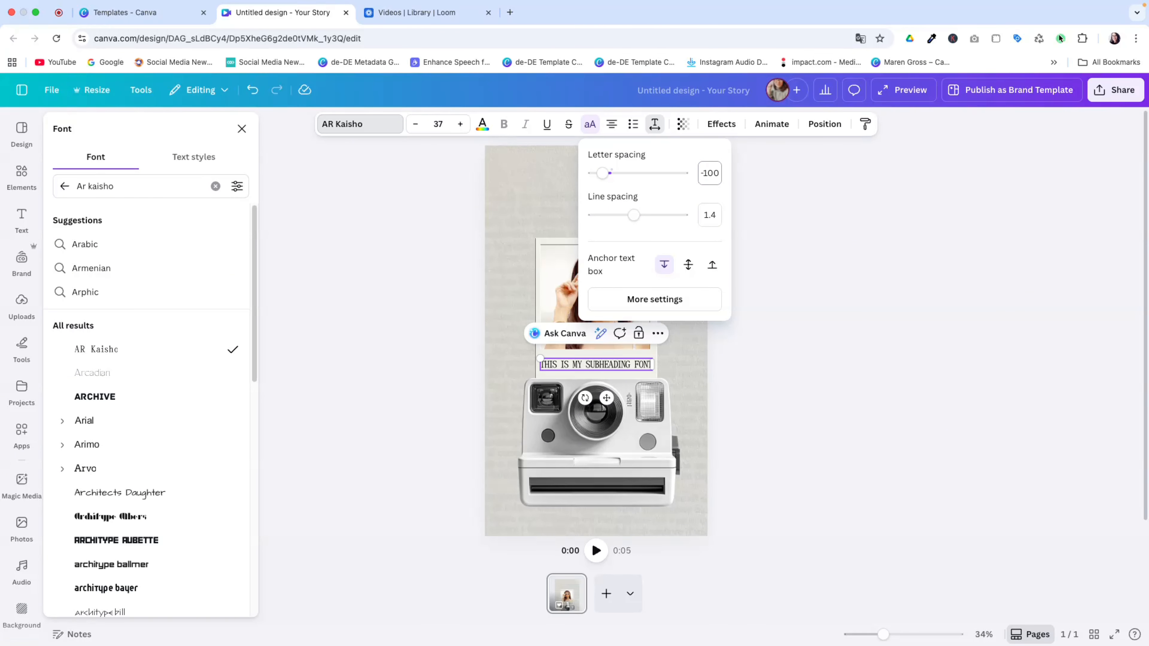
left_click(799, 268)
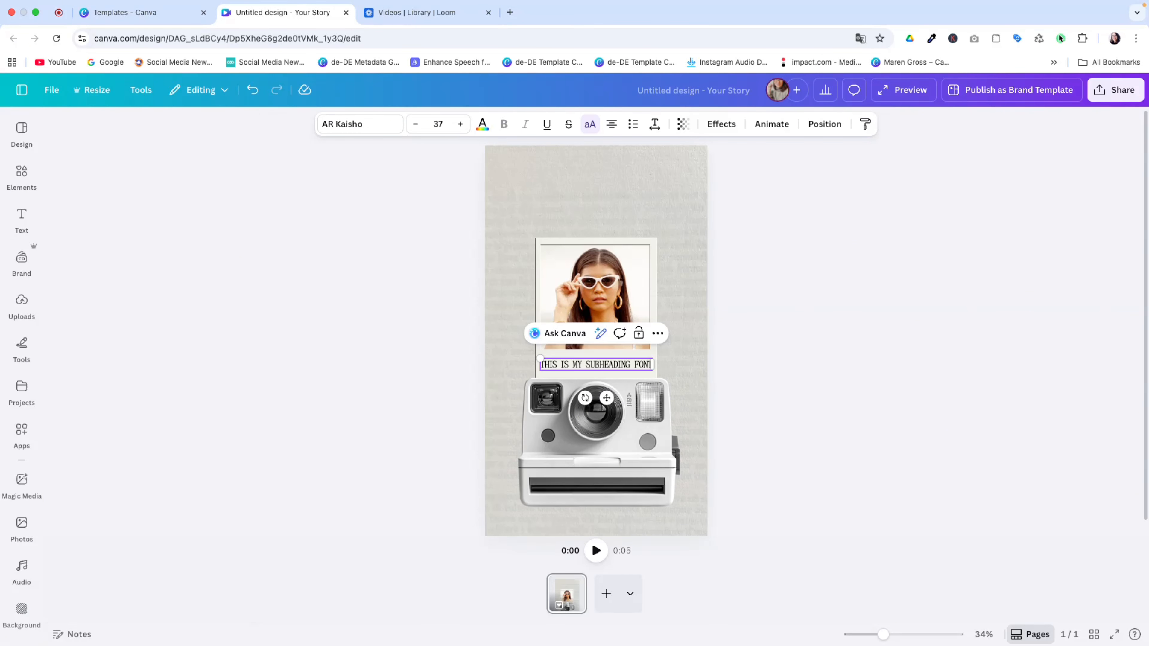
double_click(592, 366)
type("ON")
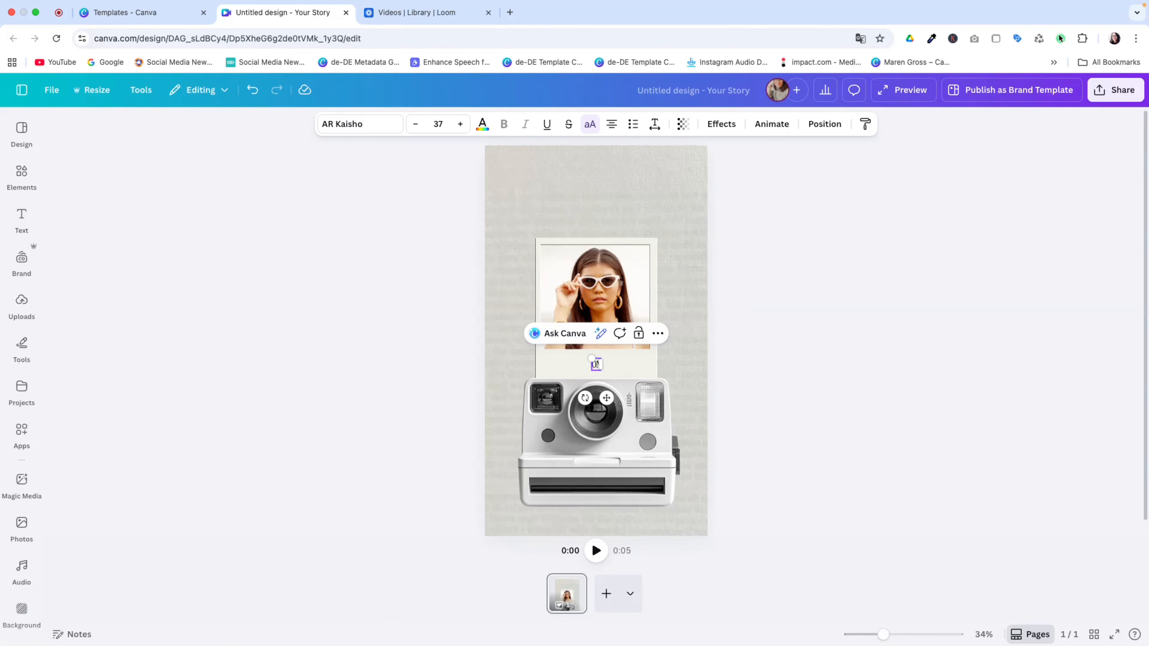
type("LY TODAY 20% OFF")
Select the polaroid photo frame and its 'ONLY TODAY 20% OFF' caption together and group them
left_click(609, 365)
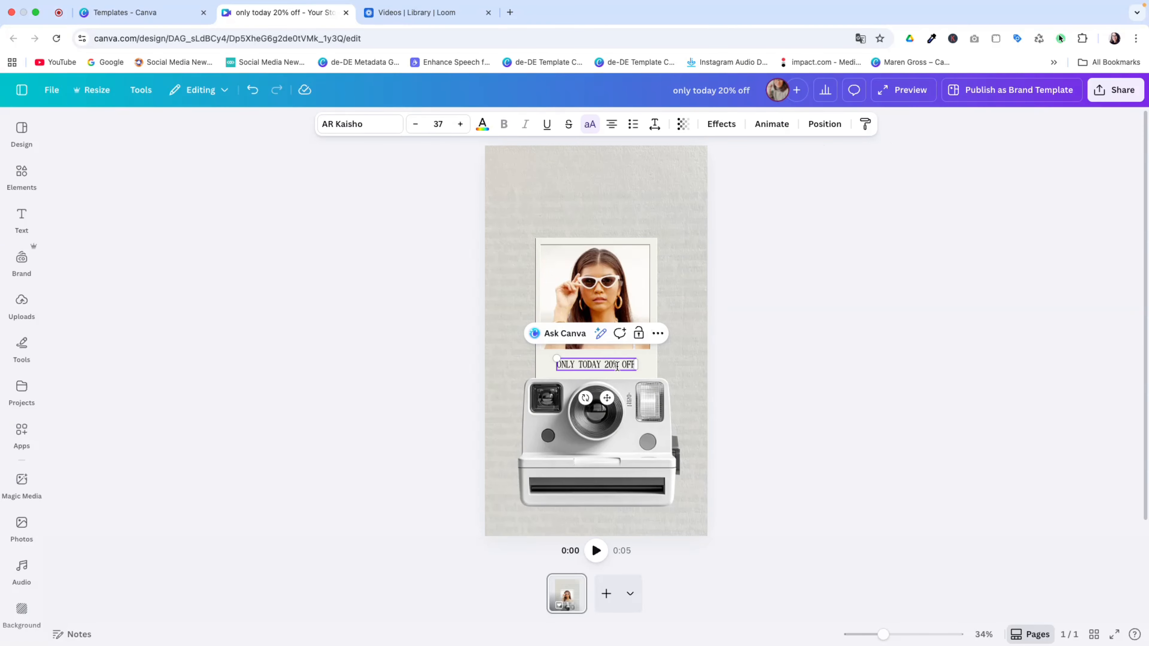
left_click(812, 125)
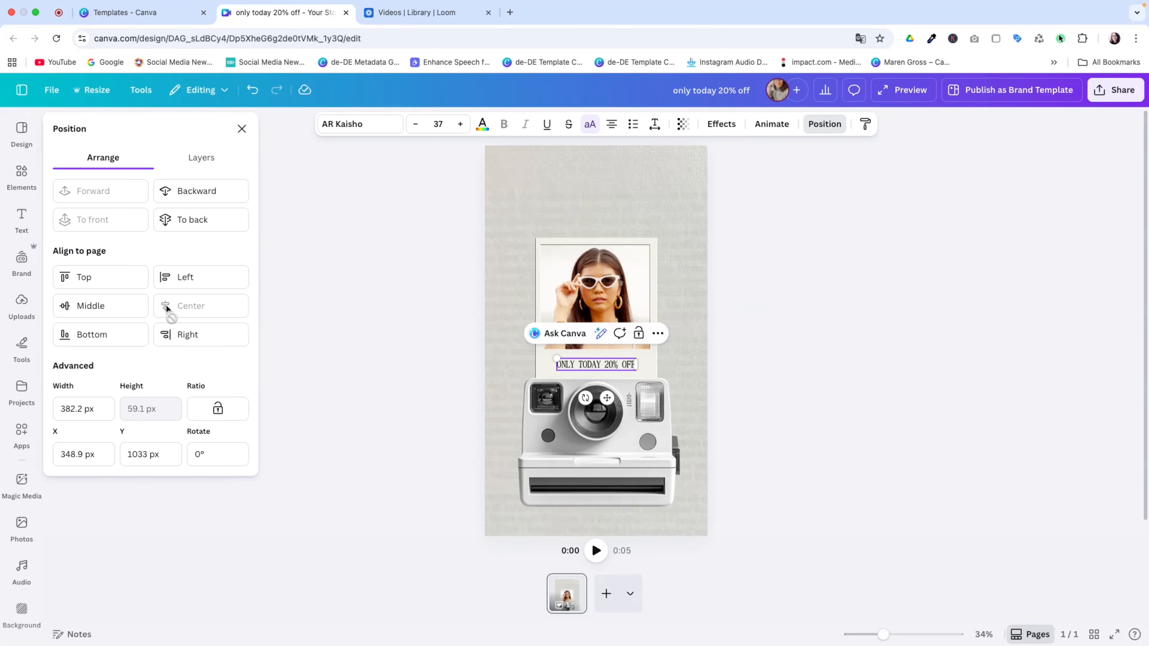
left_click(580, 246)
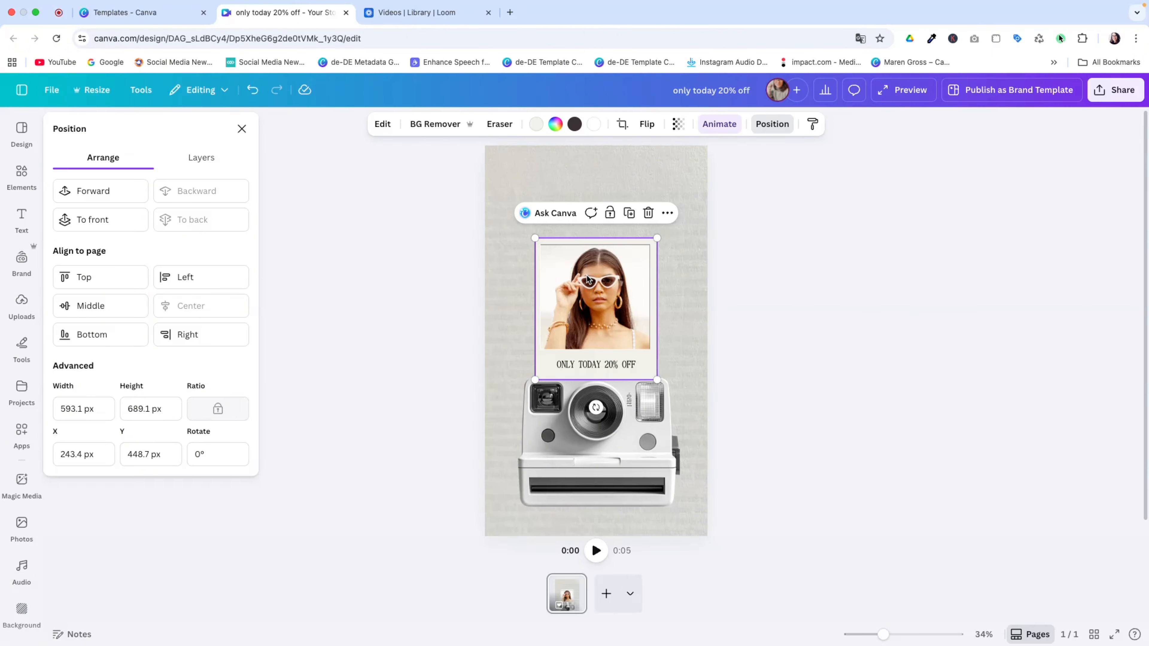
left_click(601, 425)
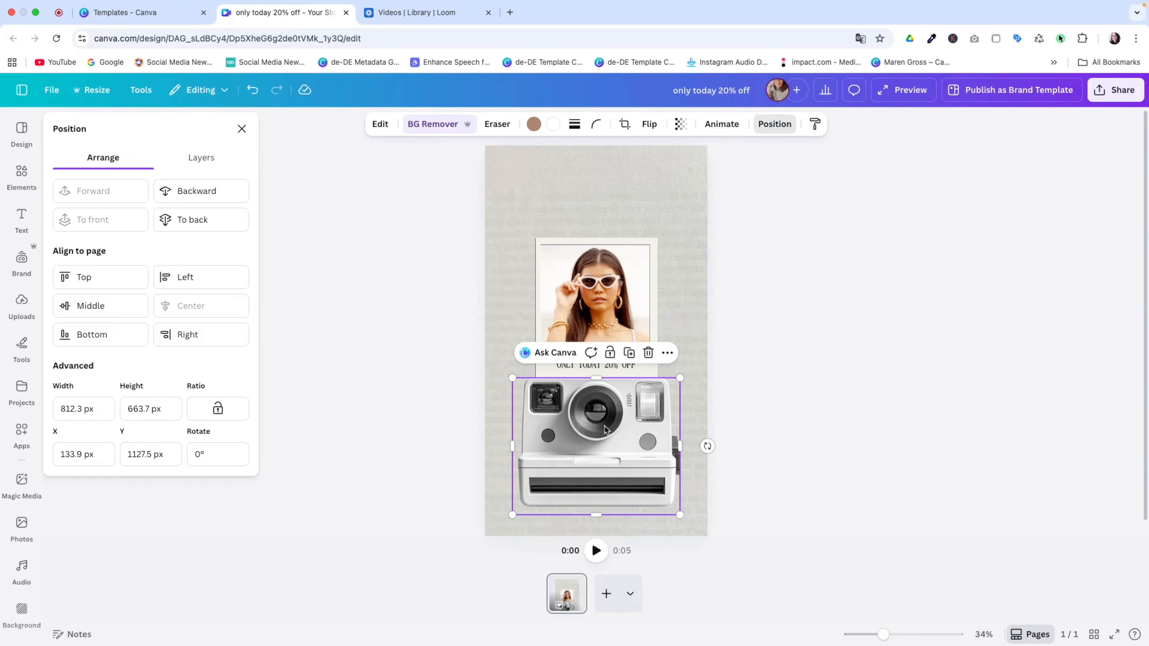
left_click(448, 198)
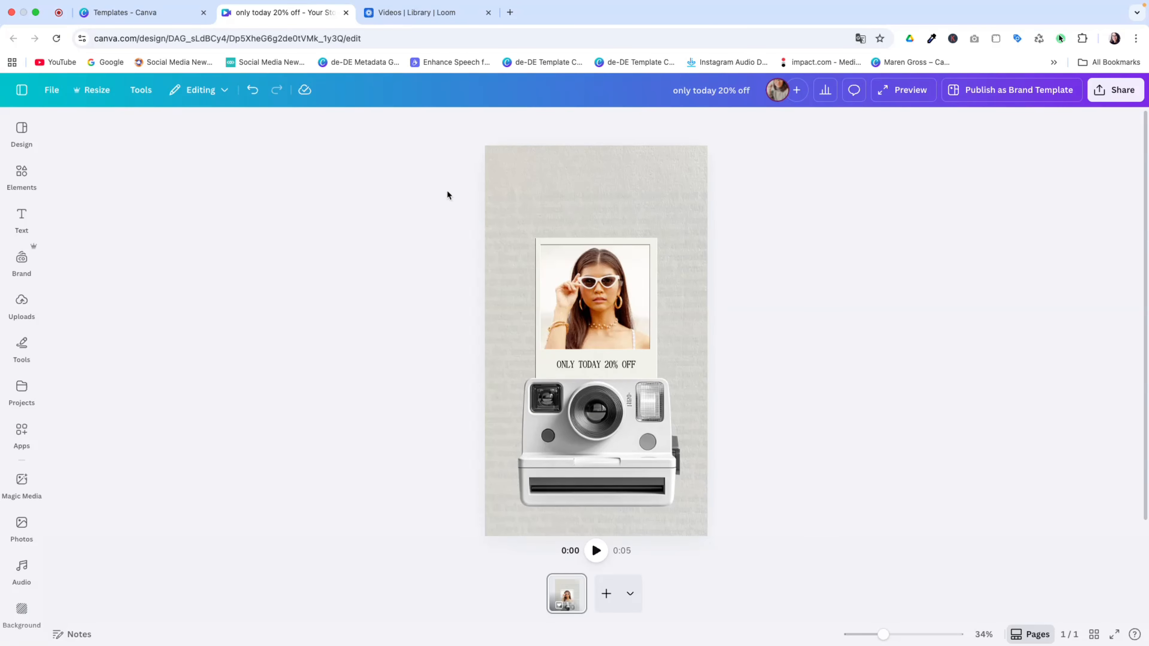
left_click_drag(447, 191, 700, 370)
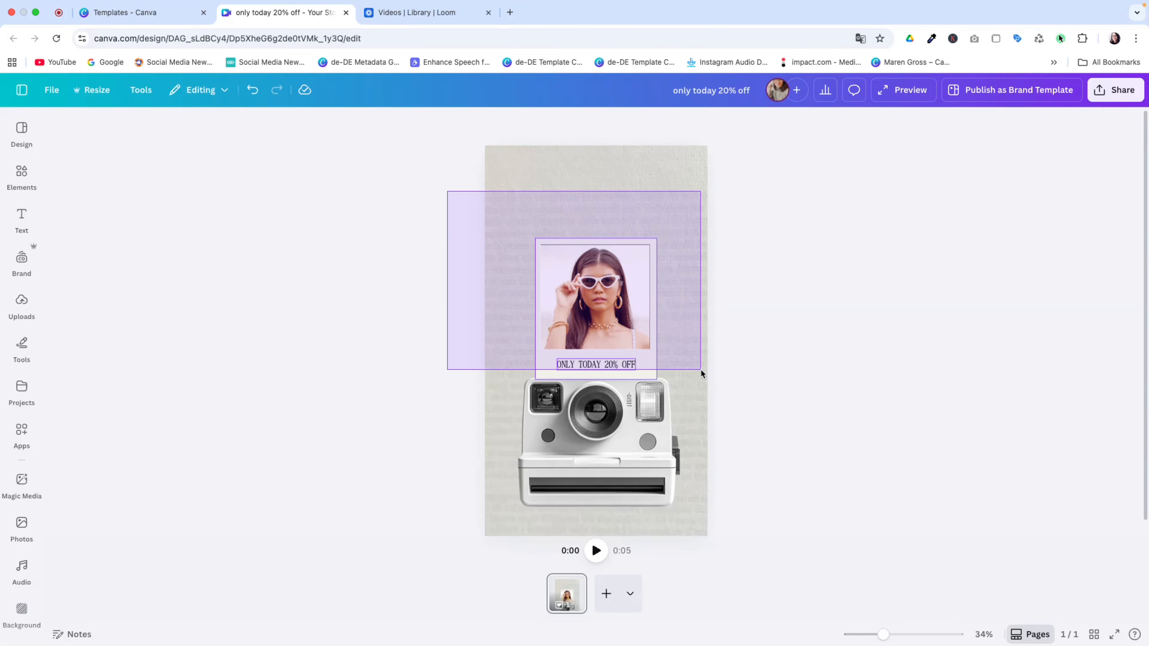
left_click_drag(700, 370, 702, 369)
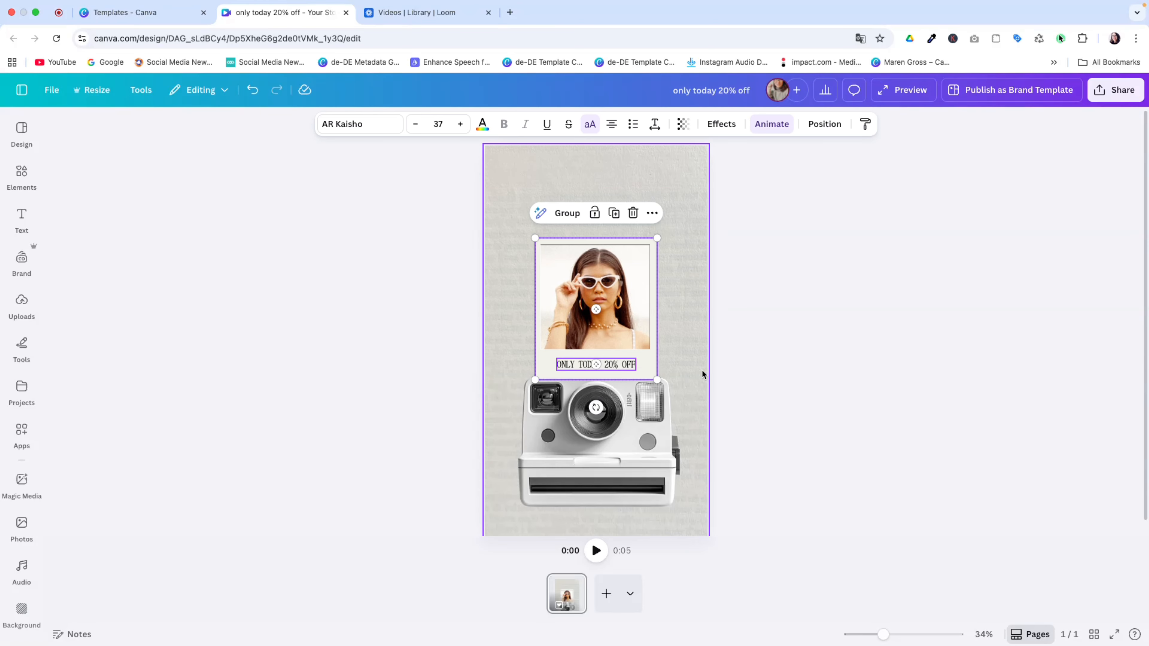
left_click(567, 214)
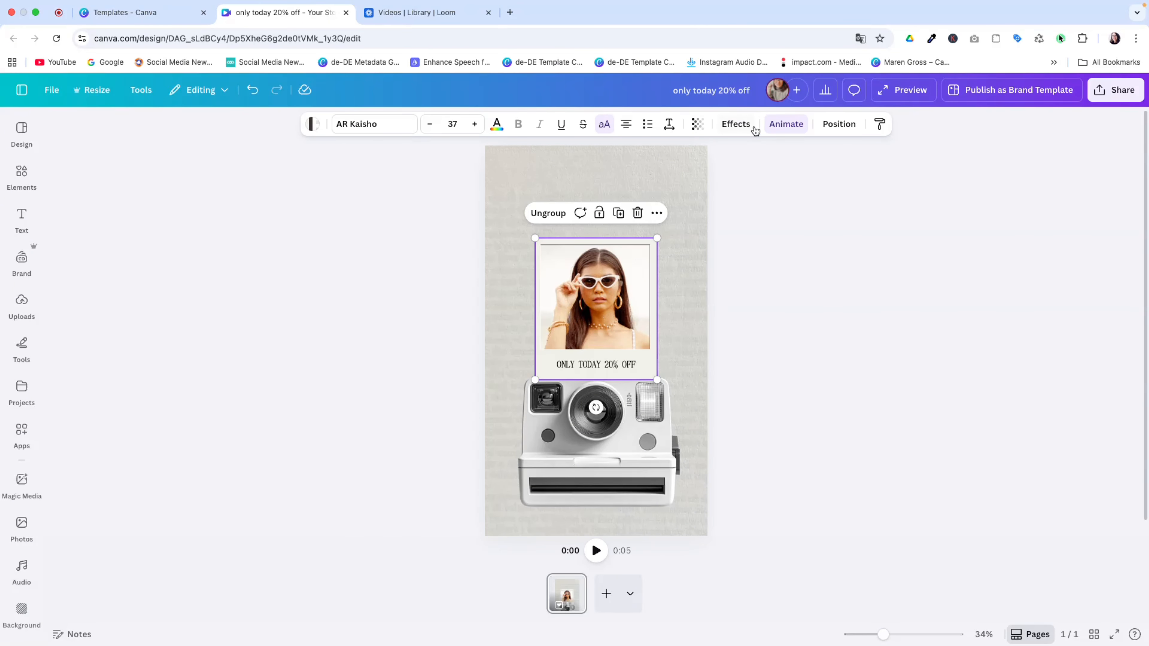
Apply the Baseline animation to the photo-and-caption group, playing On enter
left_click(778, 129)
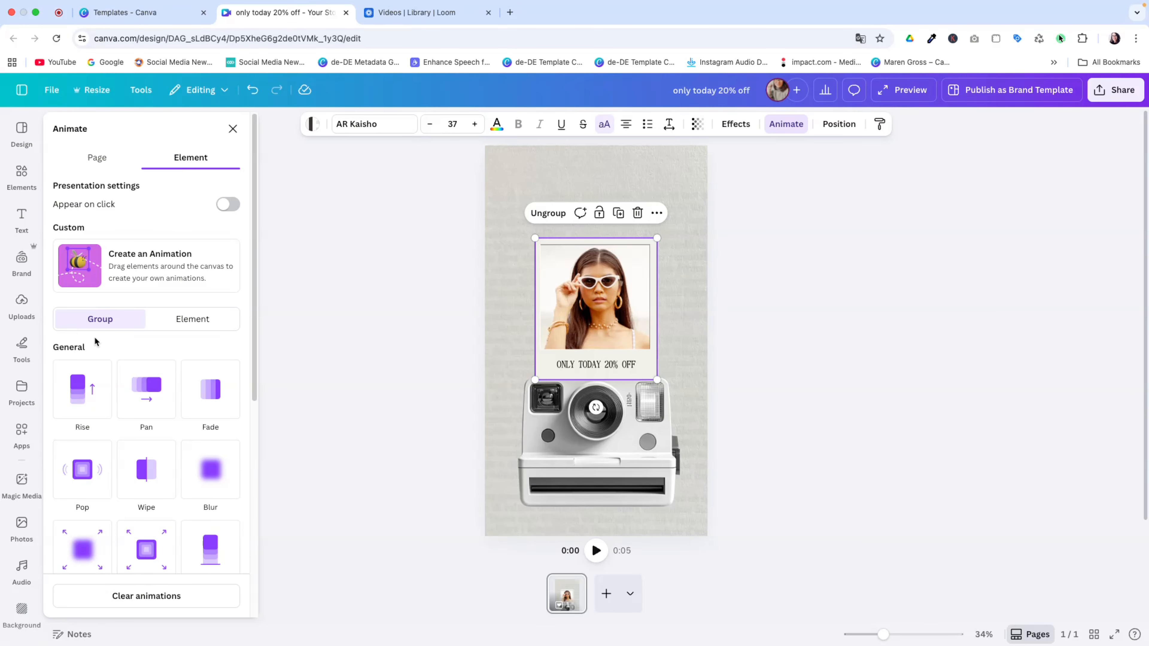
left_click_drag(255, 303, 240, 406)
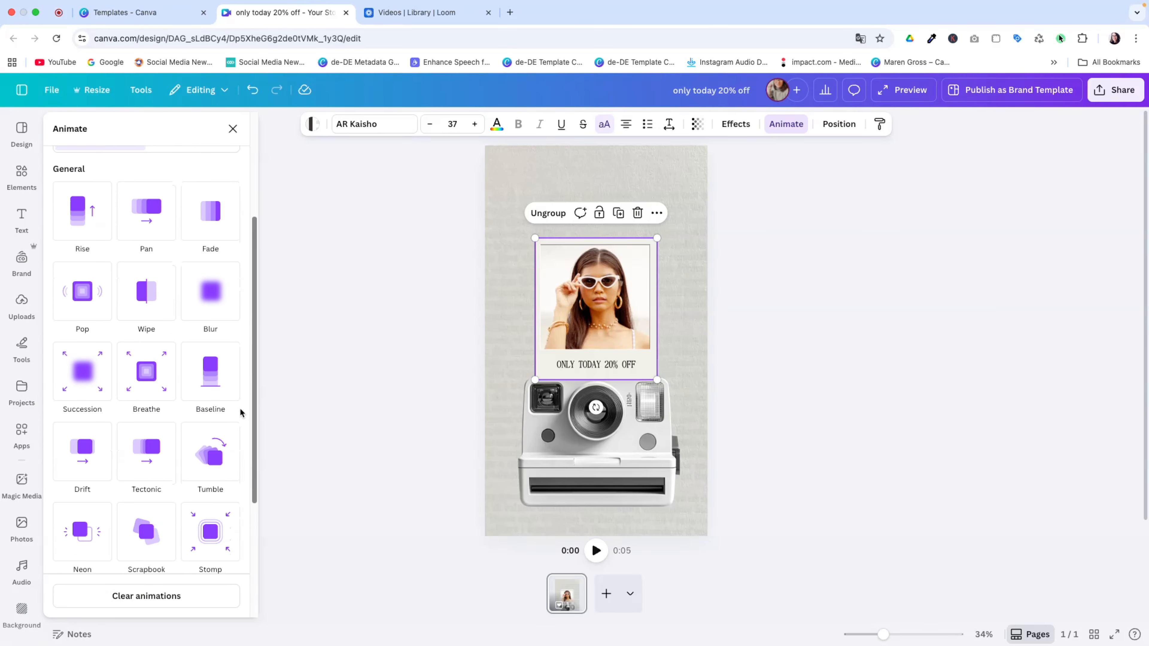
left_click(213, 361)
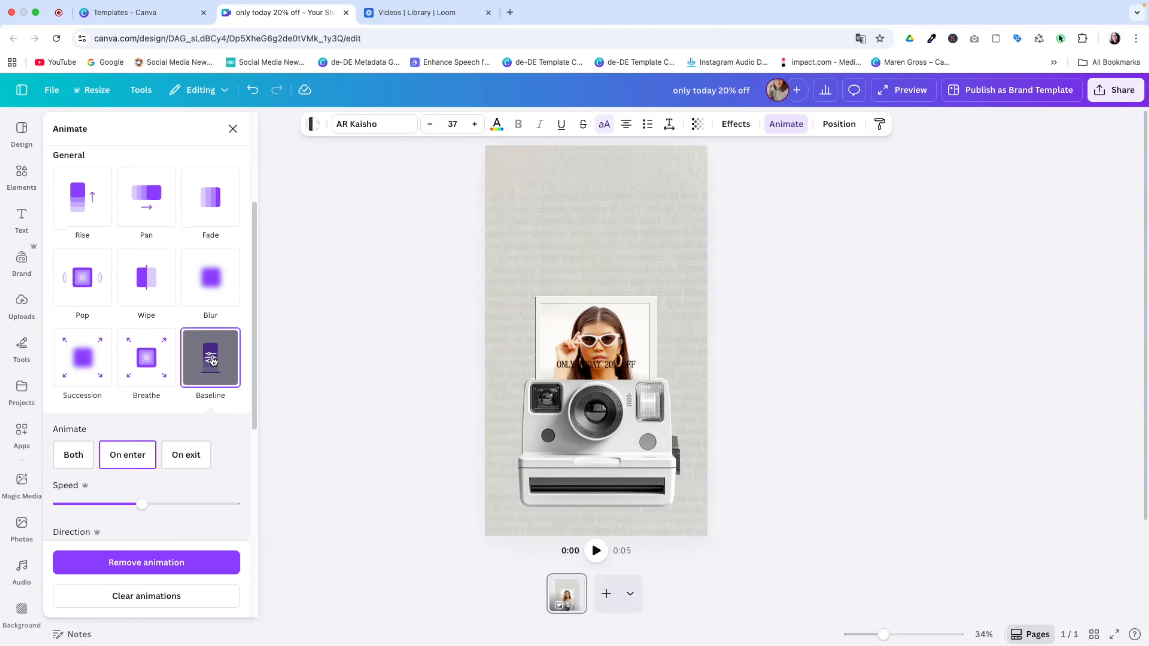
left_click(133, 456)
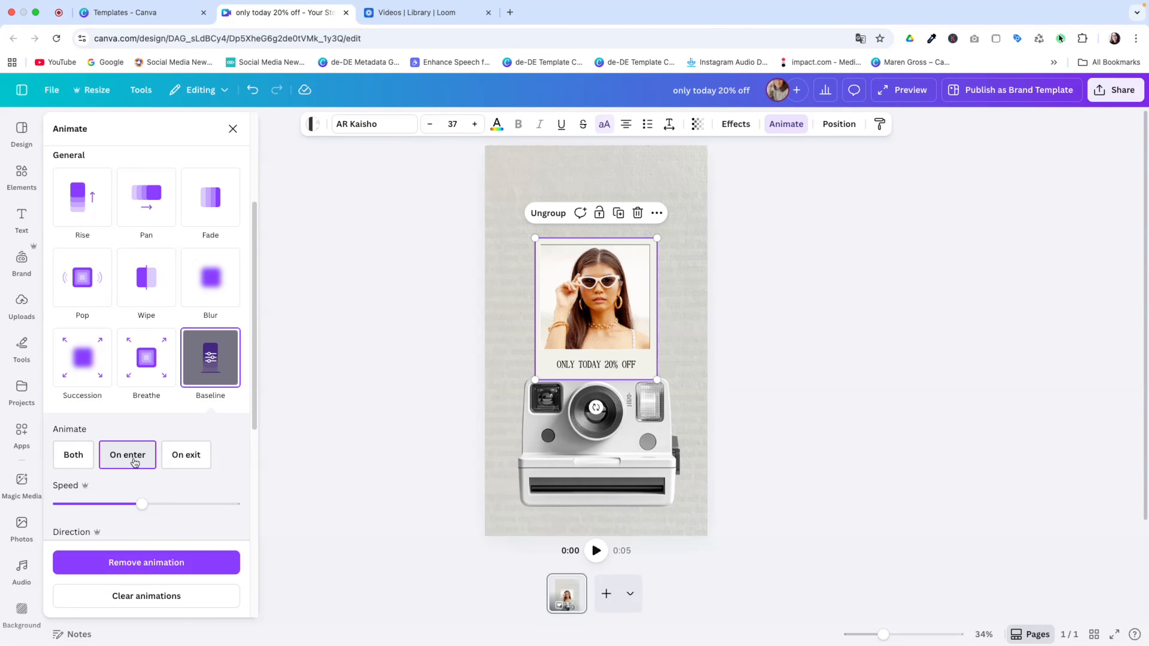
Slow the Baseline animation speed right down and set its direction to Up
left_click_drag(140, 508, 88, 508)
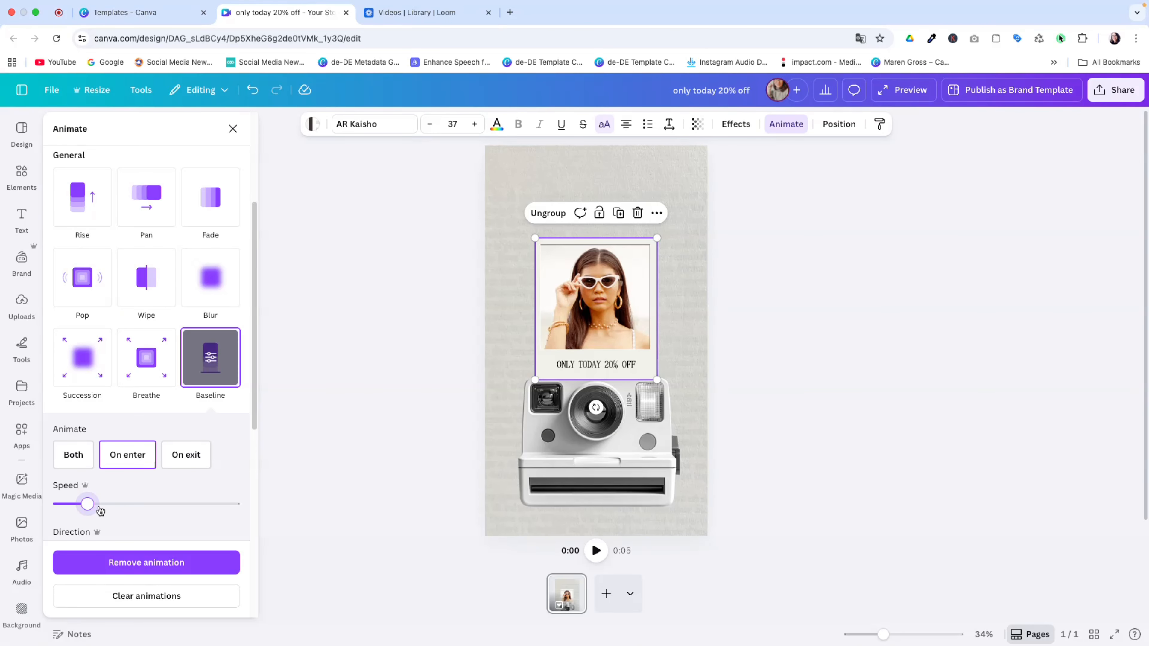
left_click(89, 505)
left_click_drag(89, 504, 72, 505)
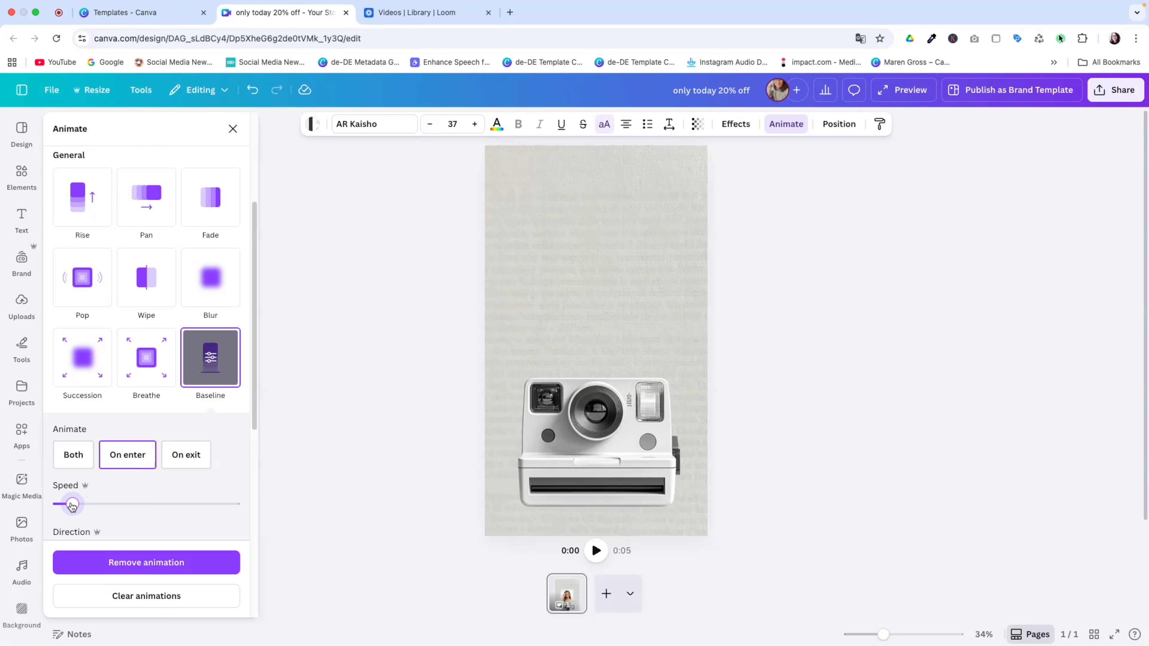
left_click(73, 505)
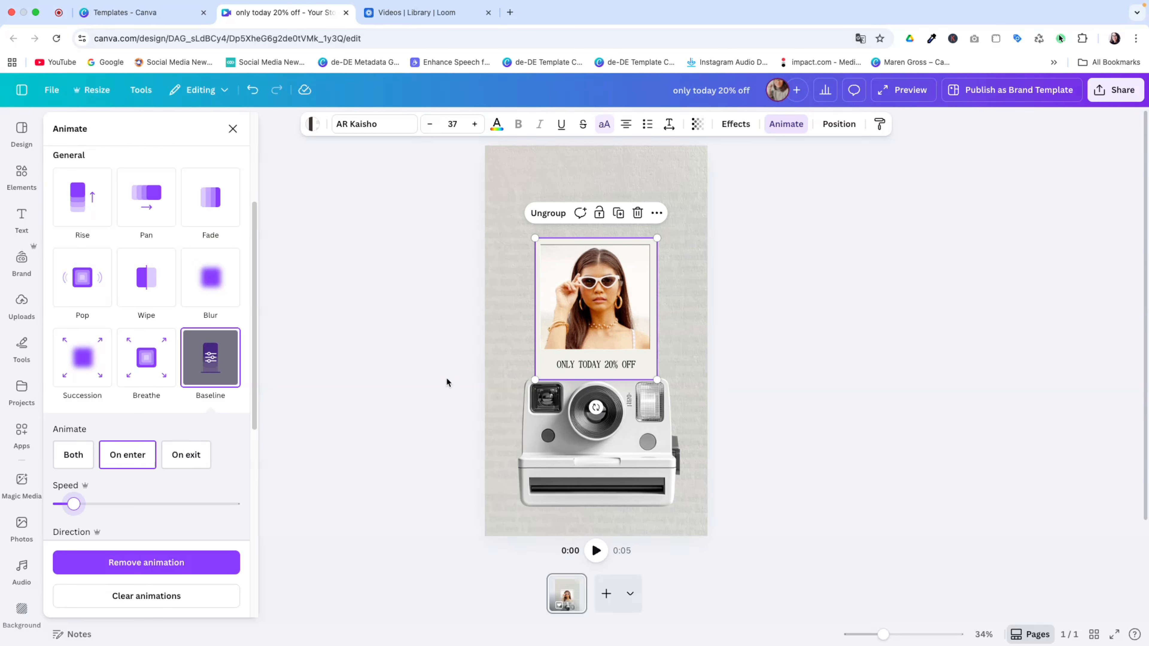
scroll(201, 483, "down", 3)
left_click(170, 425)
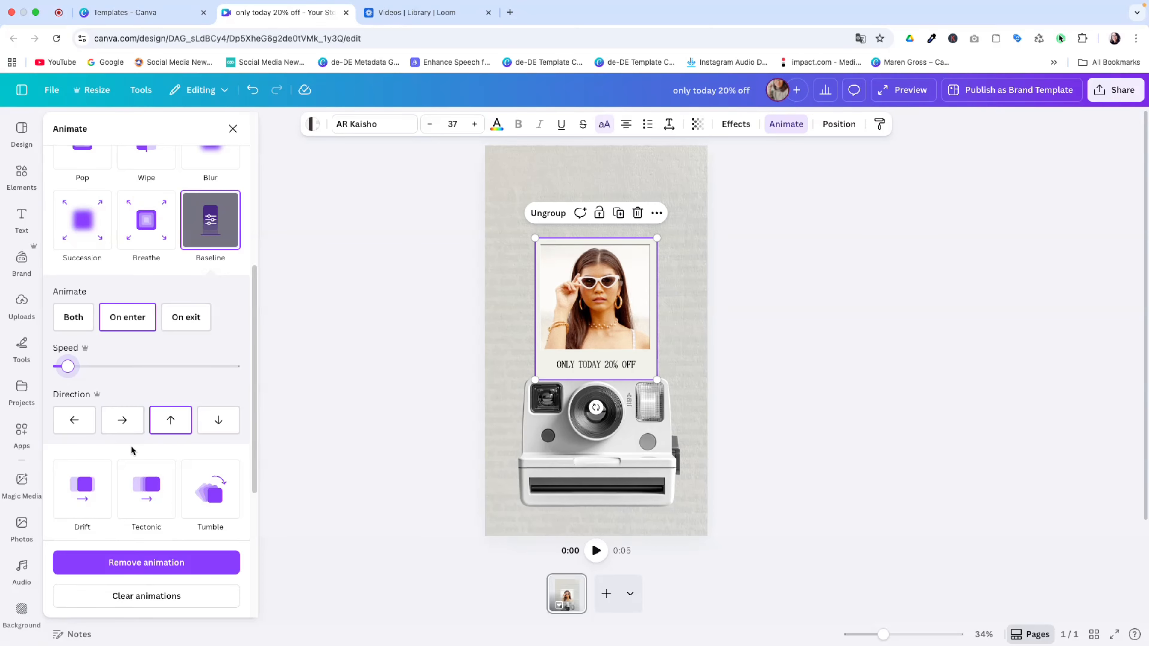
key("Escape")
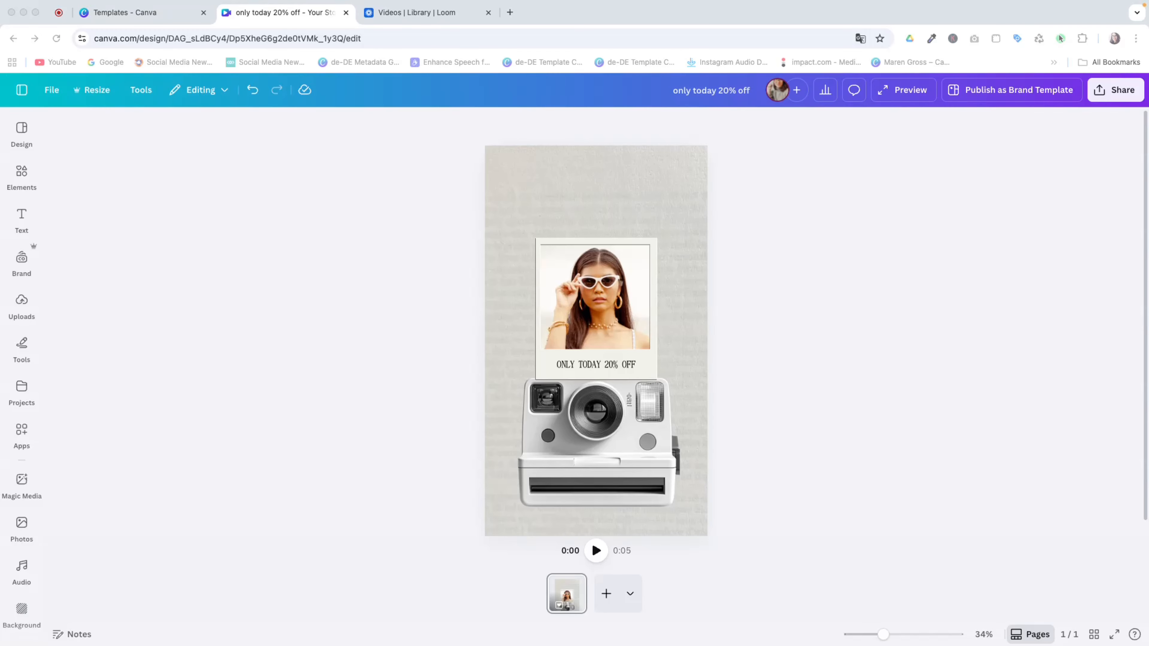
Search the Elements library for 'scribble pen'
left_click(23, 175)
double_click(79, 135)
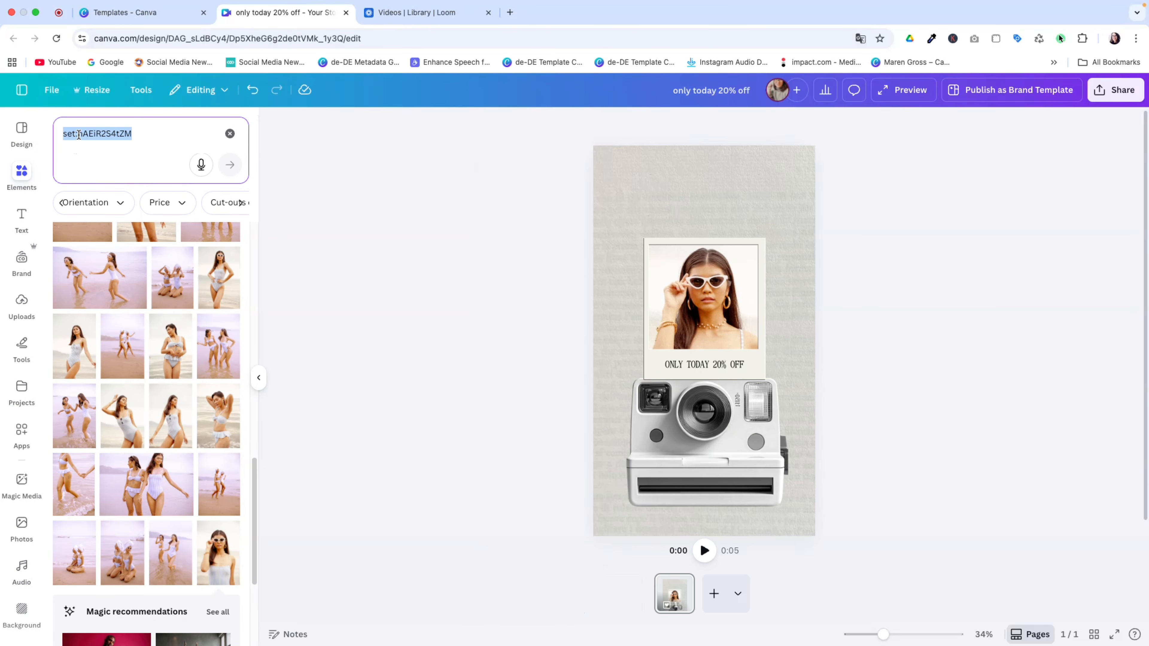
type("scribble pen")
key("Return")
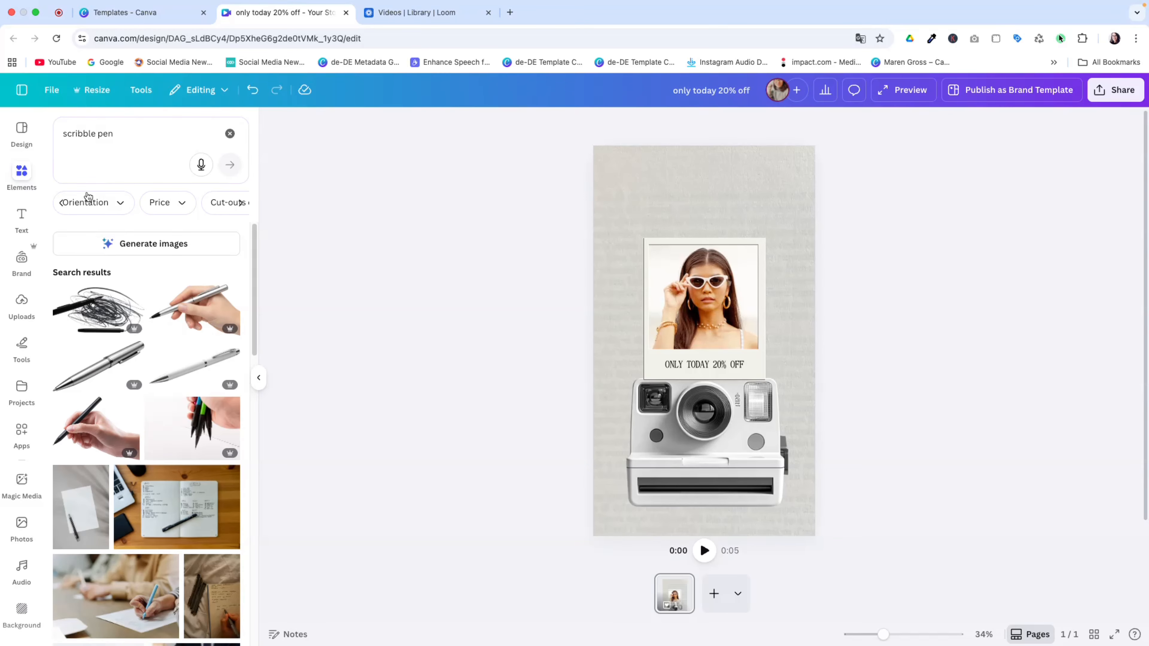
Filter the results to Graphics and insert a grey pencil-scribble graphic onto the page
left_click(60, 203)
left_click(112, 202)
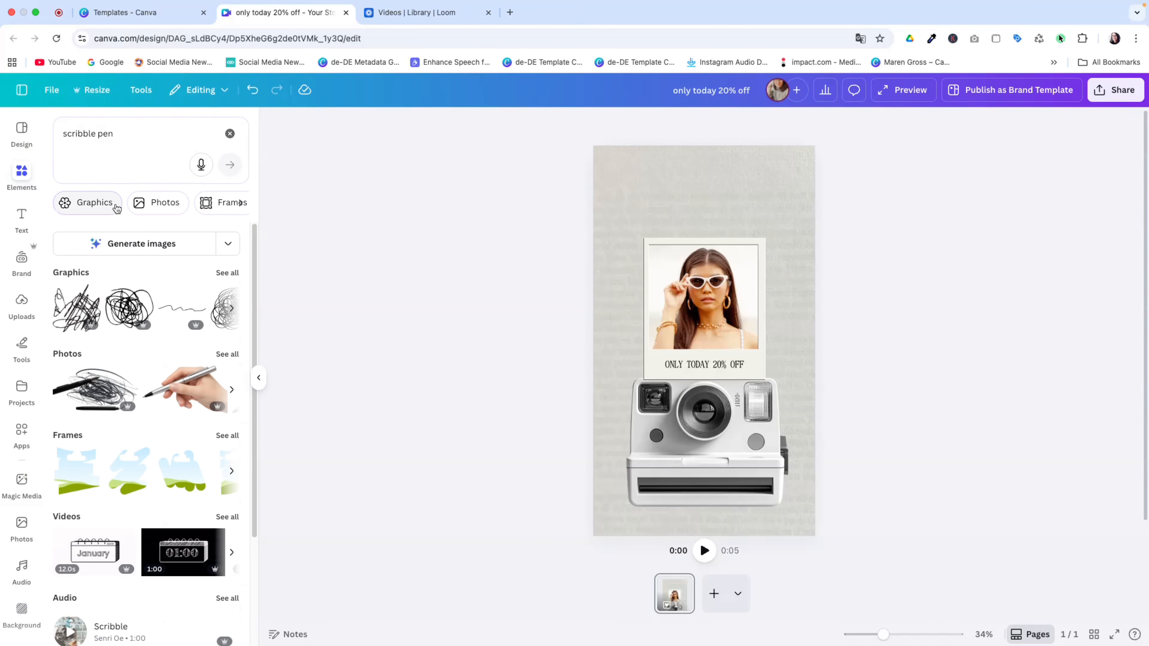
left_click(98, 205)
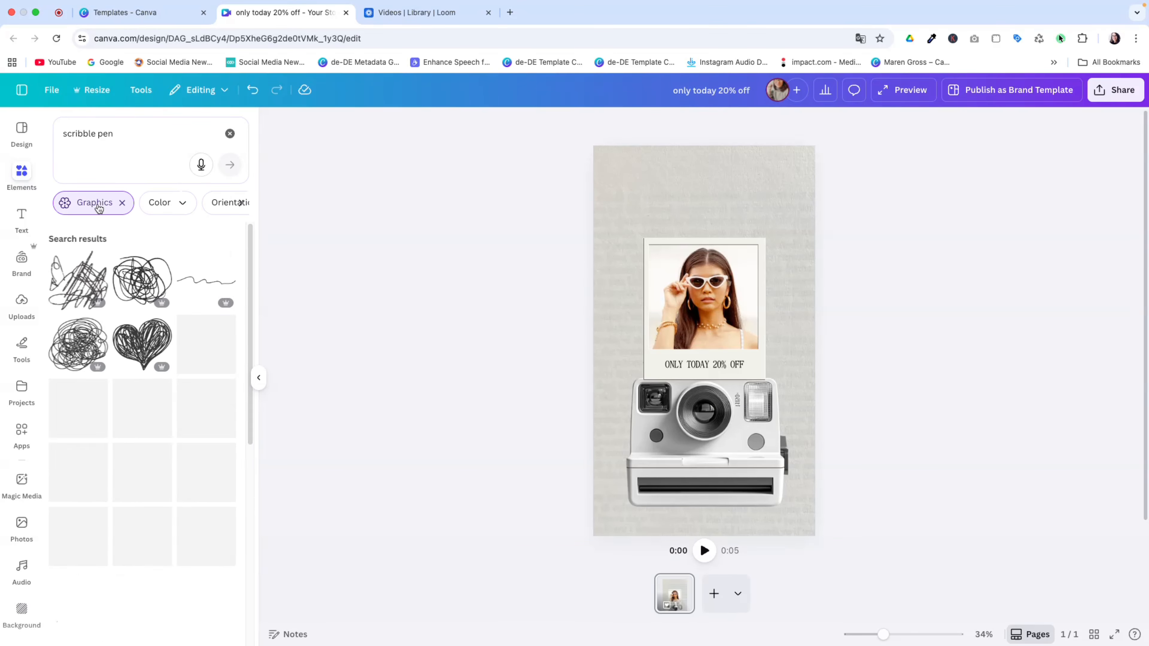
scroll(137, 418, "down", 10)
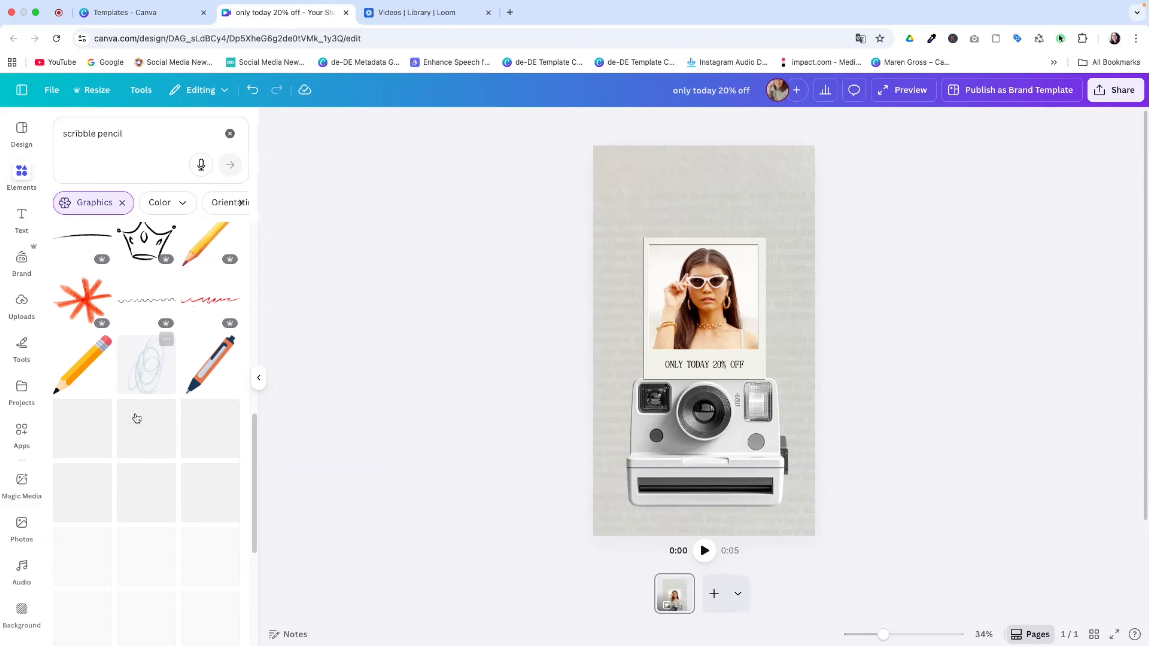
scroll(140, 421, "down", 5)
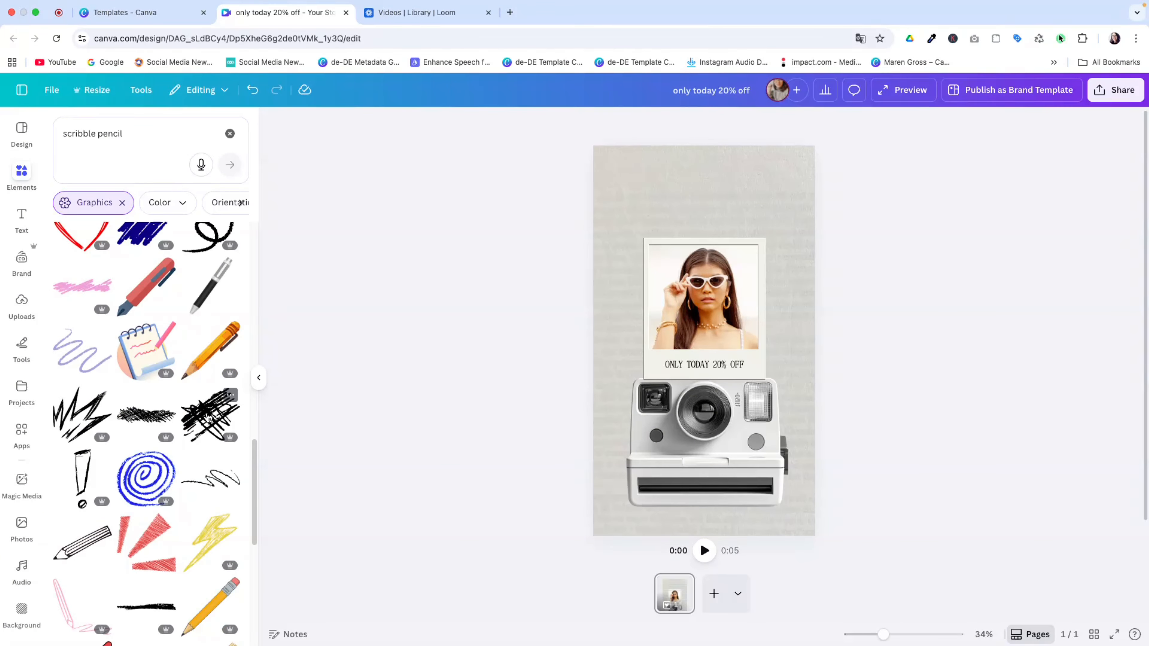
scroll(199, 471, "down", 10)
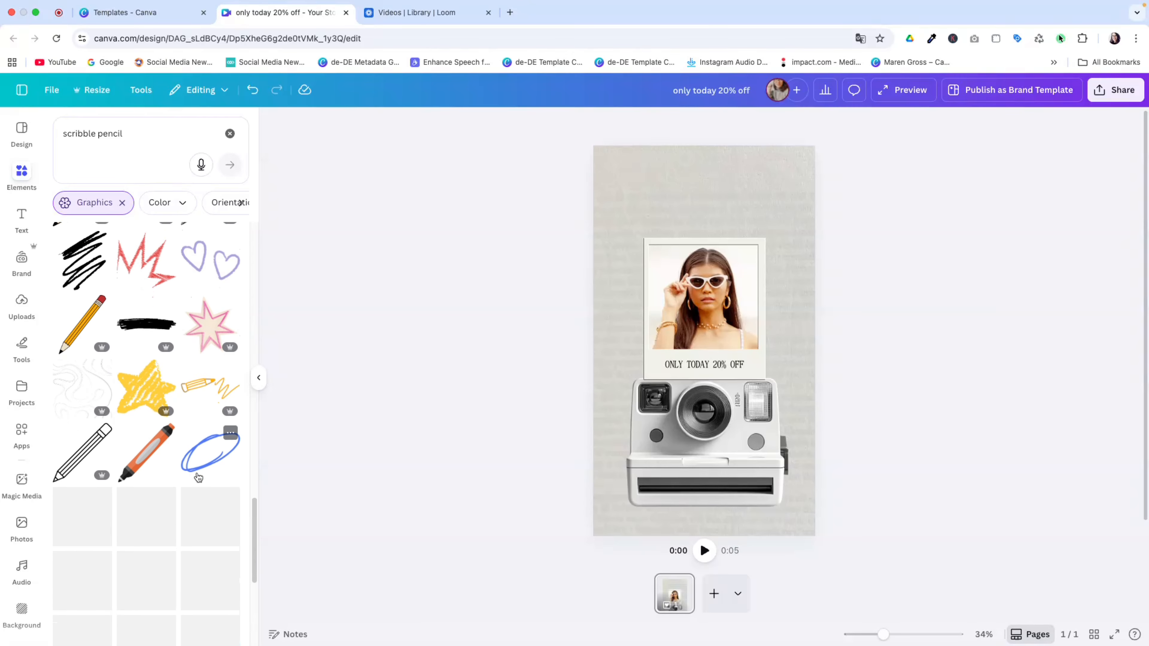
left_click(197, 475)
left_click(637, 124)
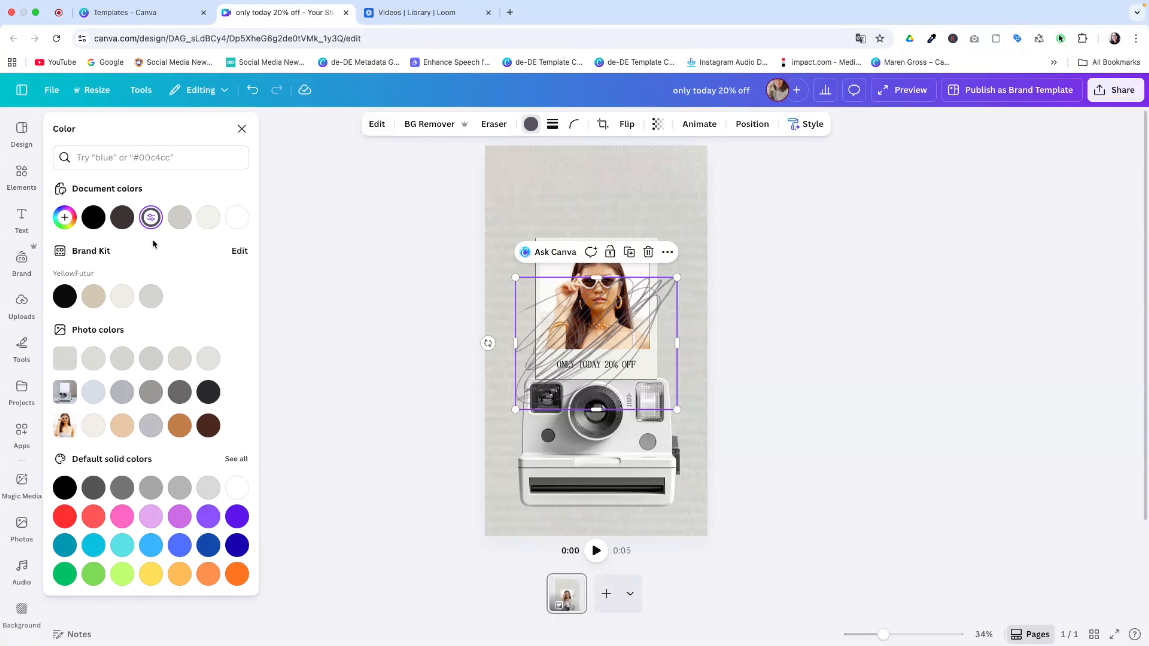
Recolour the scribble to red #E33849 and rotate it about 45° into the top-left corner
left_click(150, 219)
triple_click(153, 349)
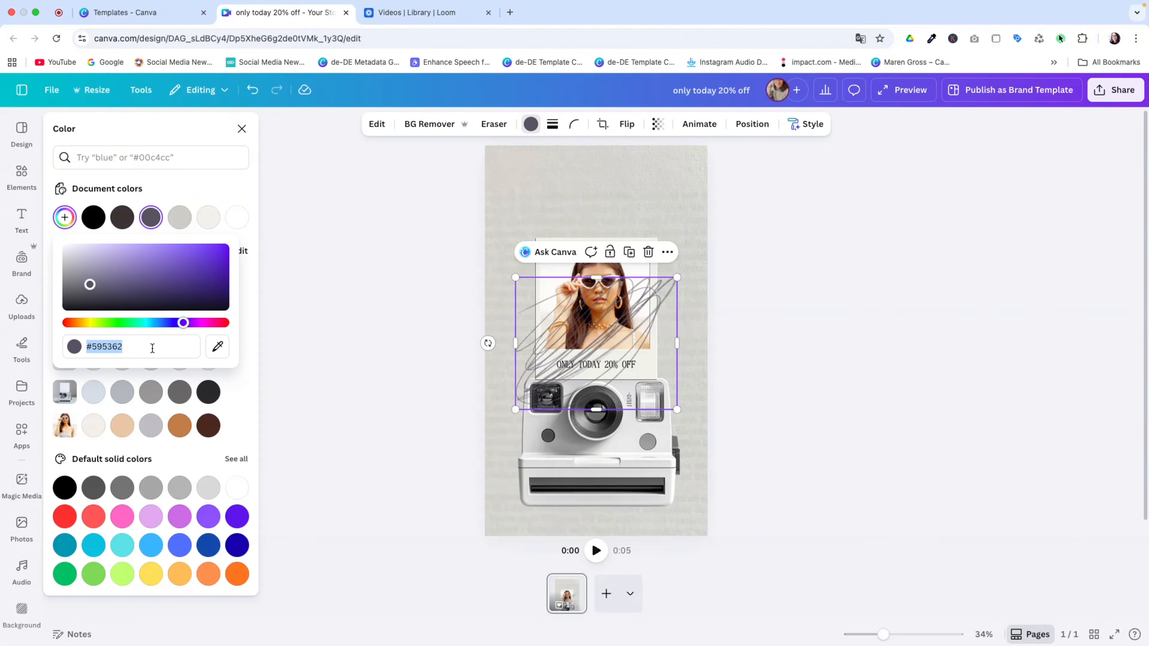
type("#E33849")
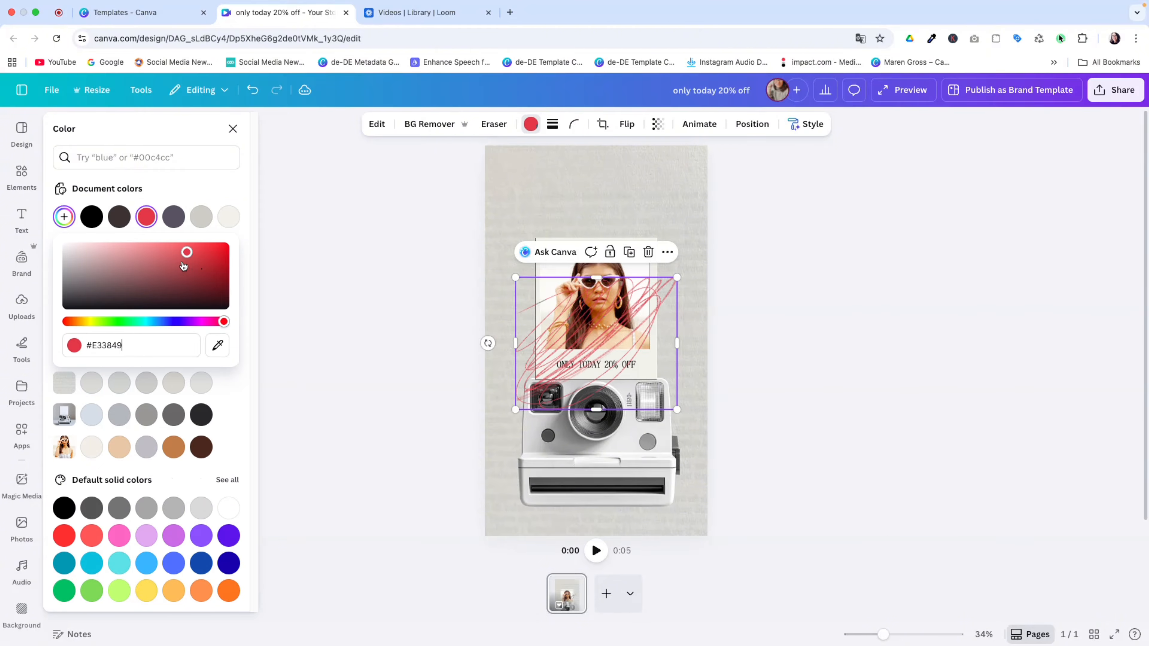
mouse_move(625, 337)
left_mouse_down()
mouse_move(592, 180)
mouse_move(563, 188)
left_mouse_up()
mouse_move(426, 194)
left_mouse_down()
mouse_move(411, 144)
mouse_move(431, 77)
left_mouse_up()
left_click_drag(508, 188, 462, 164)
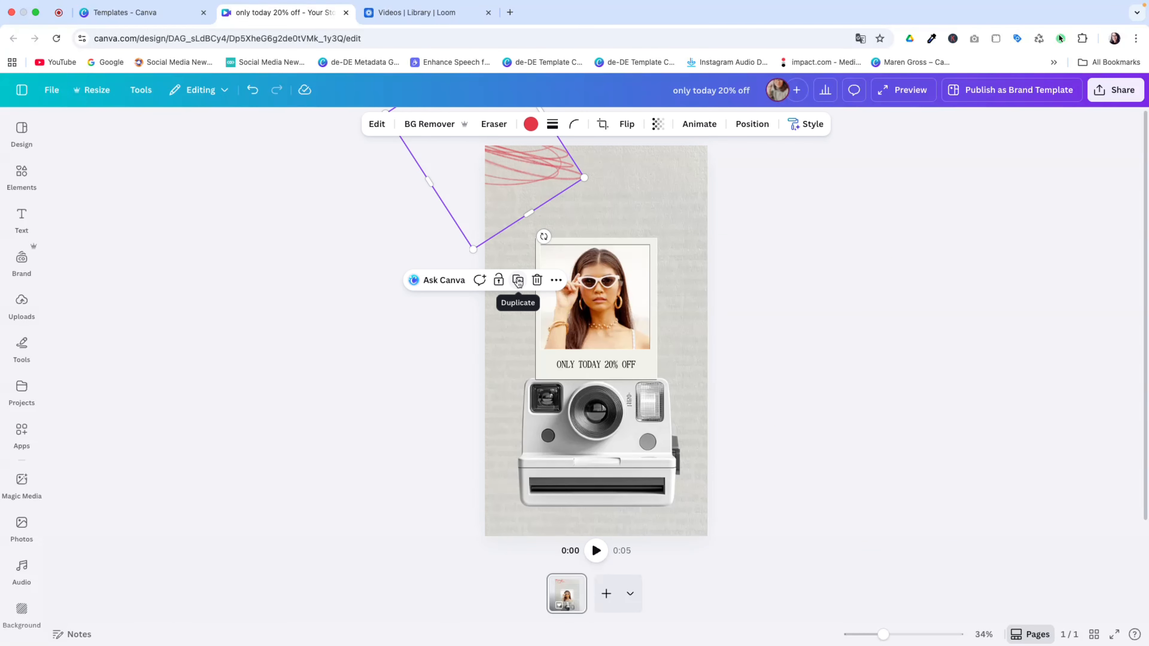
Duplicate the red scribble, shrink and tilt the copy 12° bottom-right, behind the camera
left_click(519, 281)
mouse_move(485, 194)
left_mouse_down()
mouse_move(452, 324)
mouse_move(705, 555)
left_mouse_up()
mouse_move(786, 458)
left_mouse_down()
mouse_move(729, 405)
mouse_move(656, 426)
mouse_move(625, 557)
mouse_move(699, 541)
left_mouse_up()
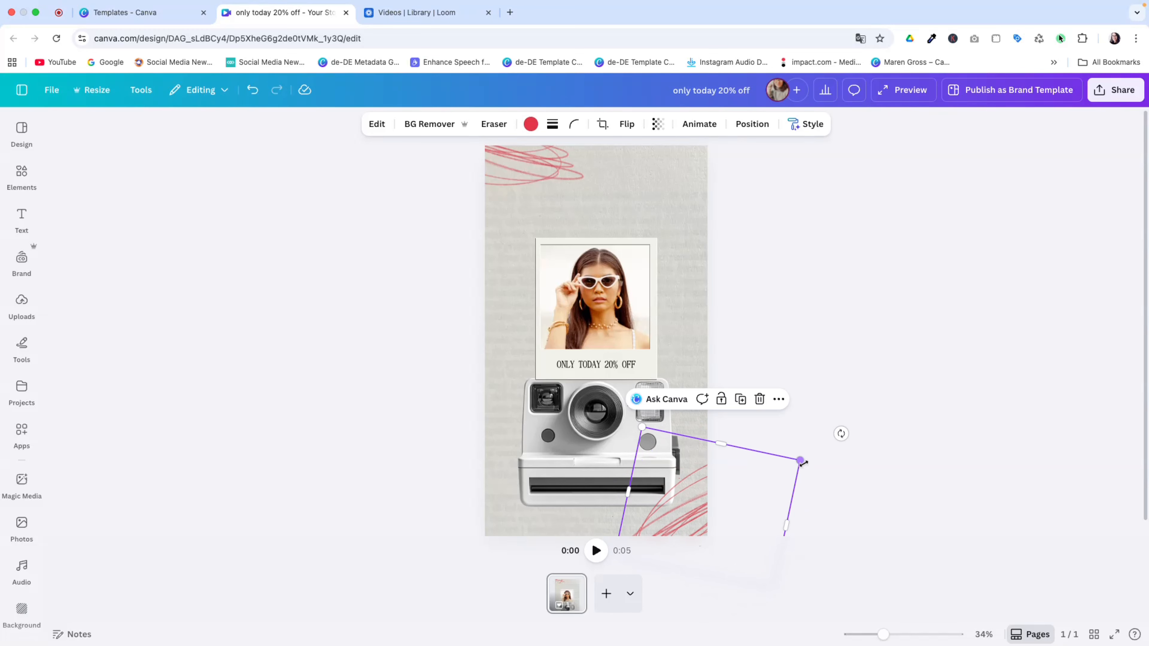
left_click_drag(801, 460, 718, 489)
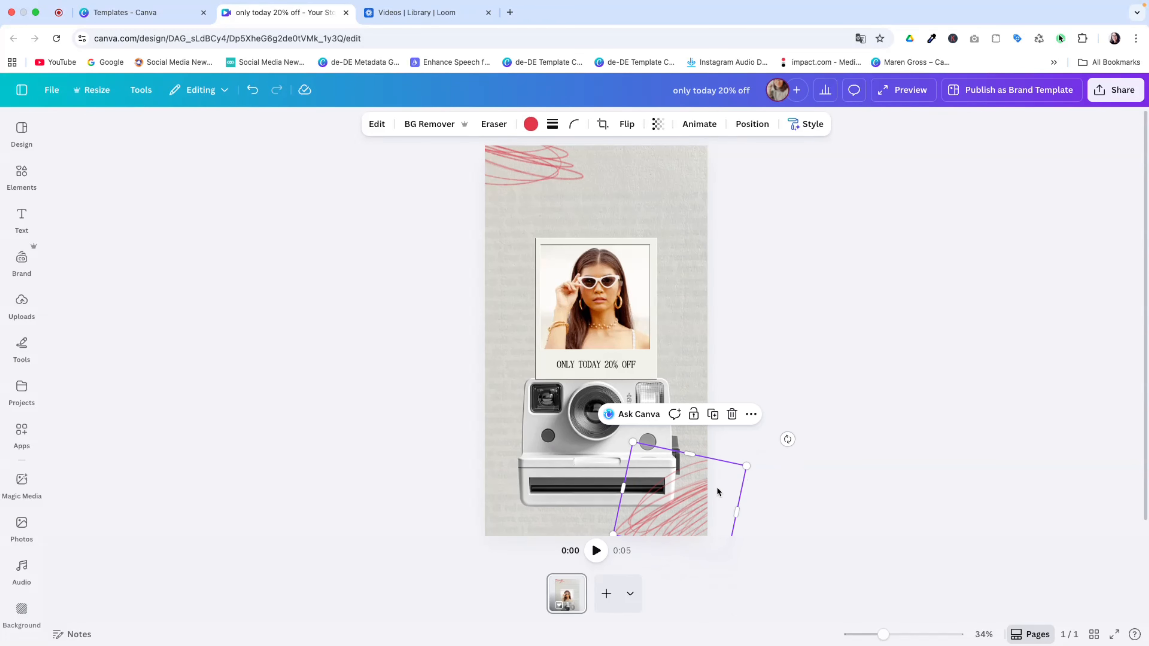
left_click(738, 126)
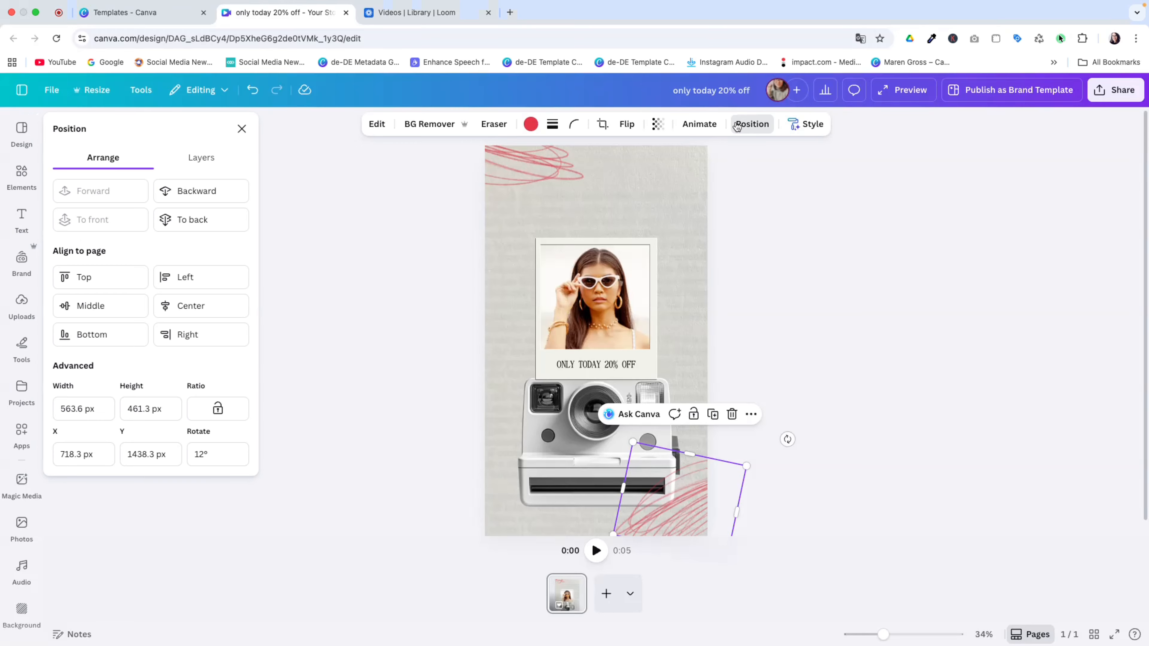
left_click(202, 221)
left_click(753, 196)
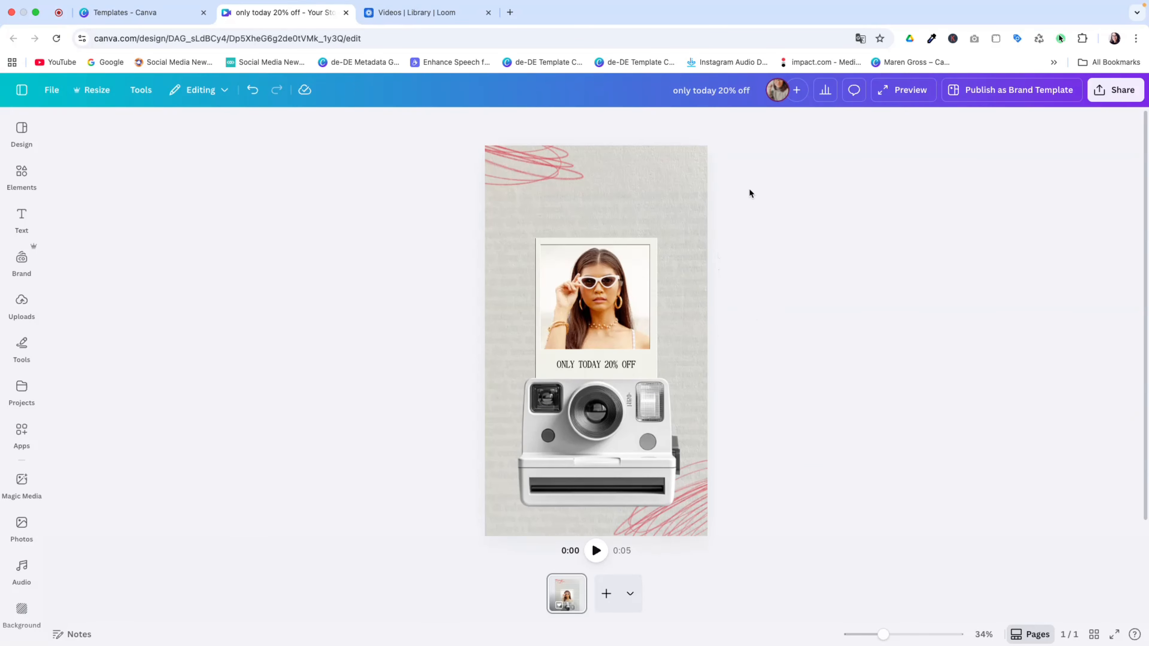
Add a subheading text box near the top and set its font to Biro Script Plus
left_click(21, 218)
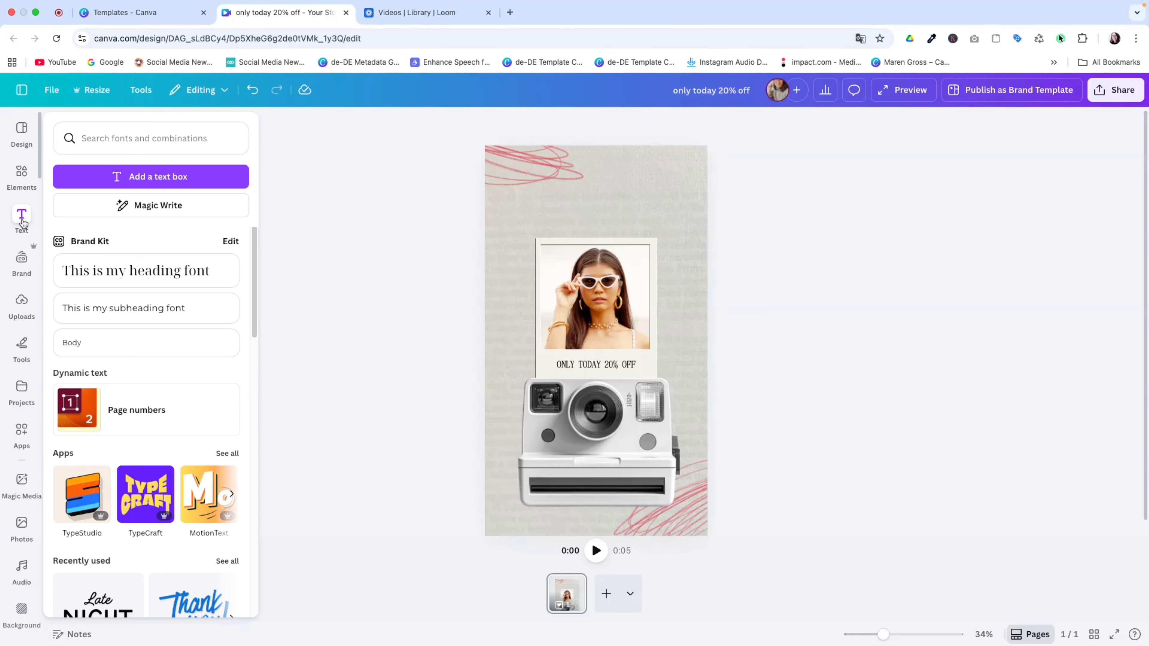
left_click(118, 301)
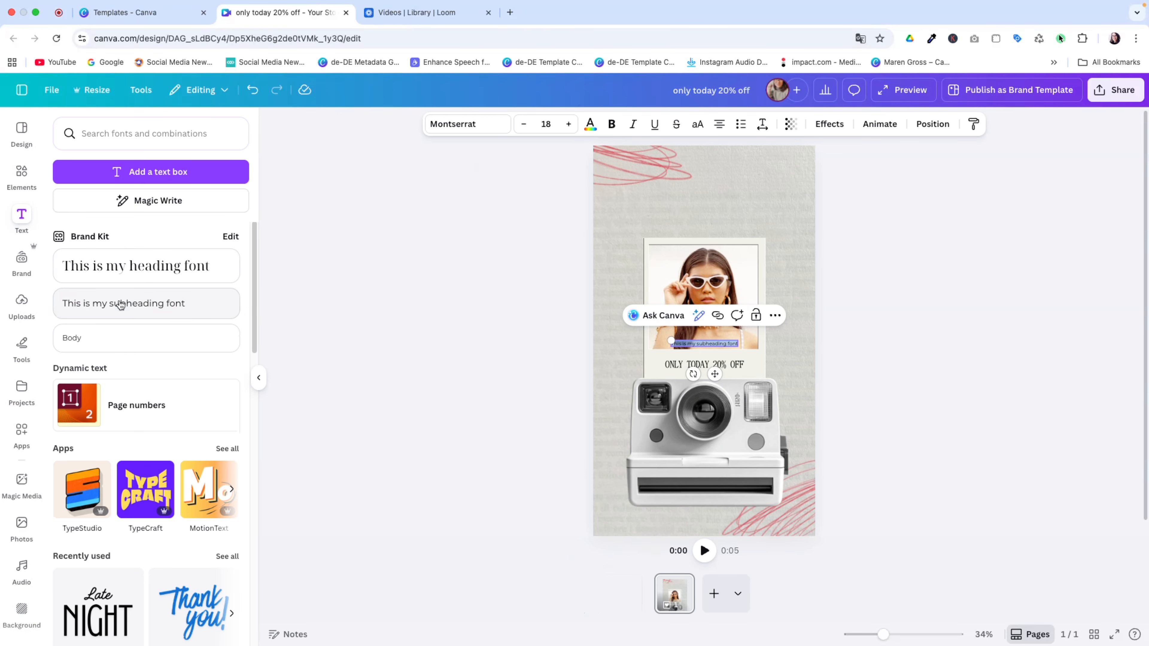
left_click_drag(738, 347, 848, 289)
left_click(259, 378)
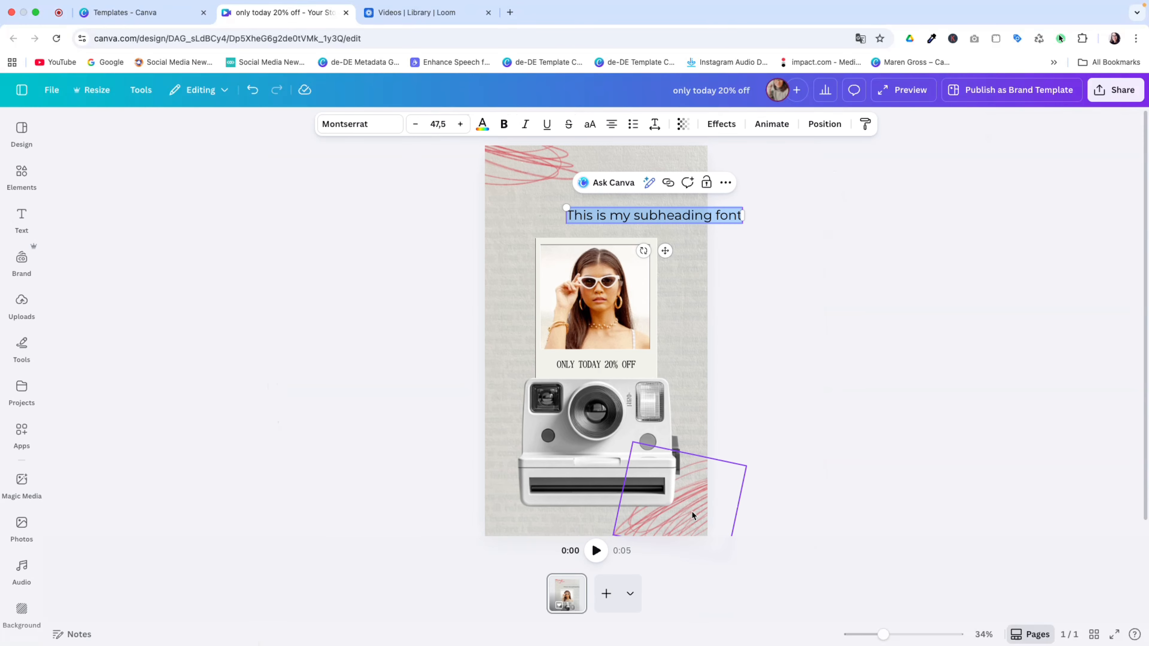
left_click(387, 124)
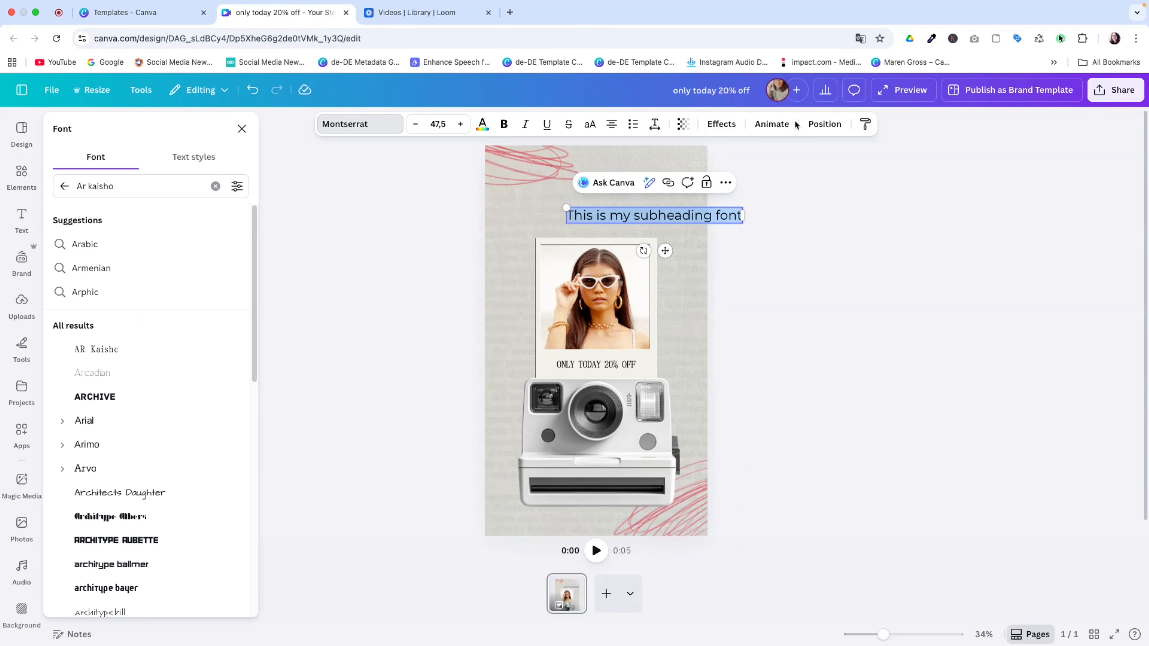
left_click(215, 186)
type("biro")
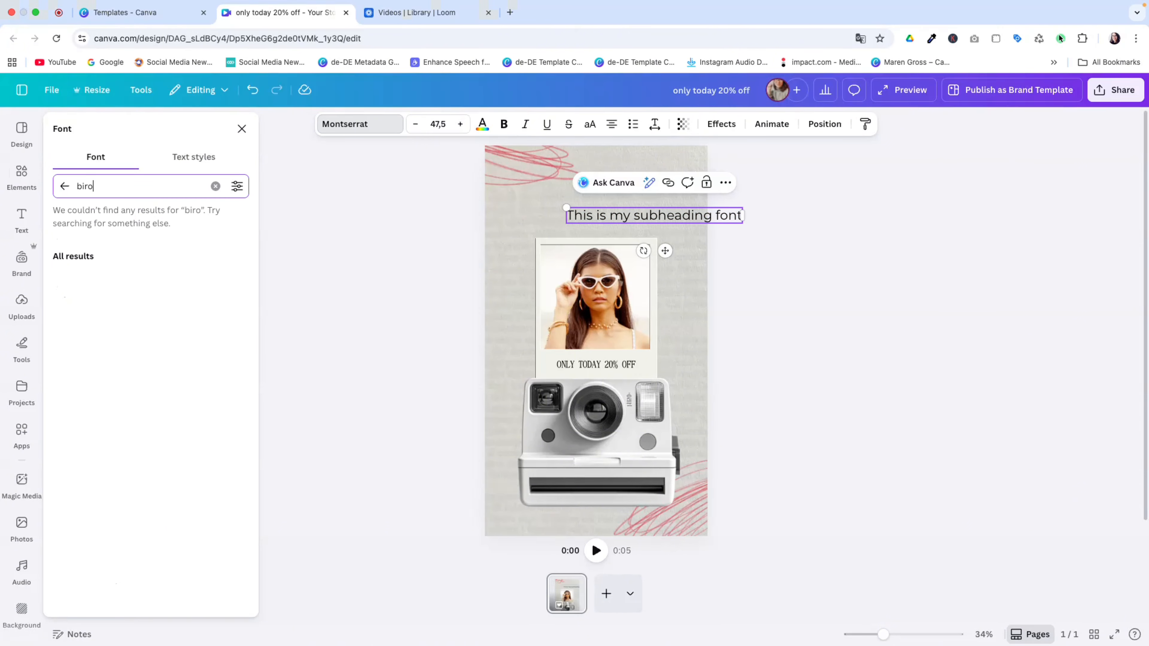
left_click(125, 245)
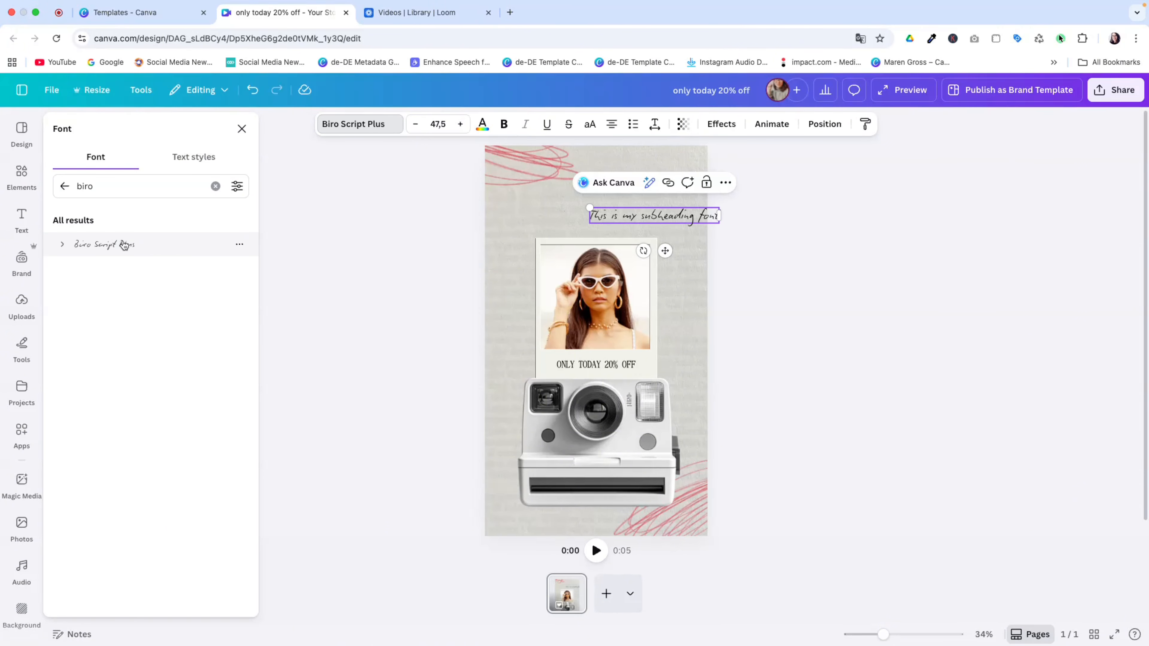
Replace the text with 'Sales', enlarge it to size 370 and tilt it
left_click(692, 218)
triple_click(692, 218)
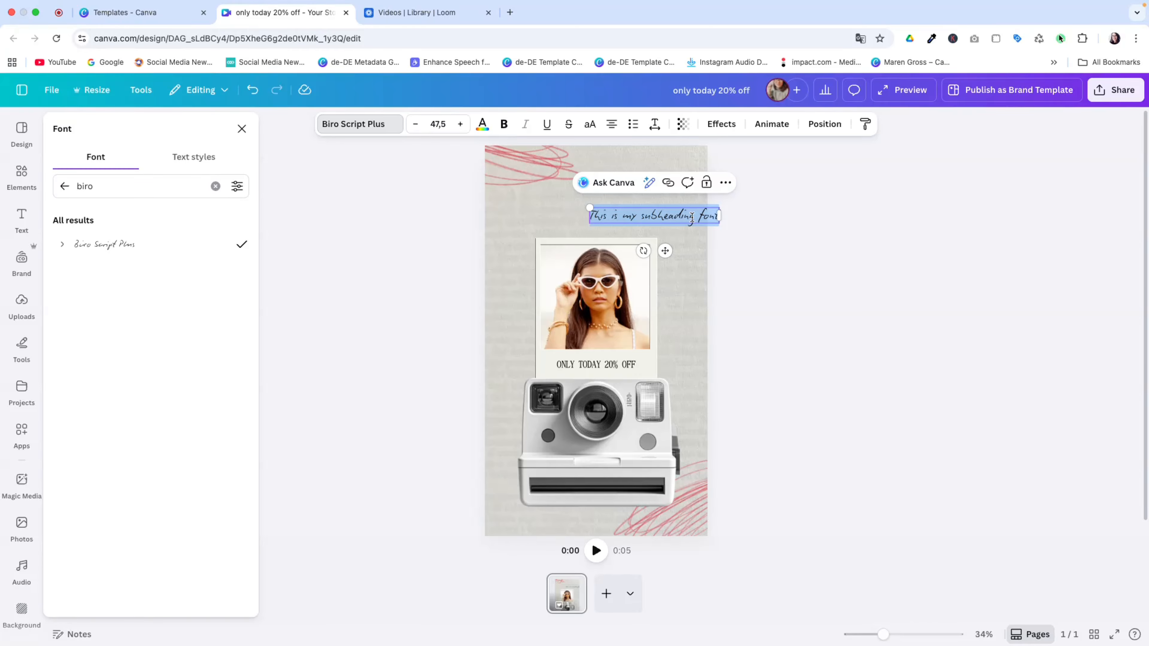
type("Sales")
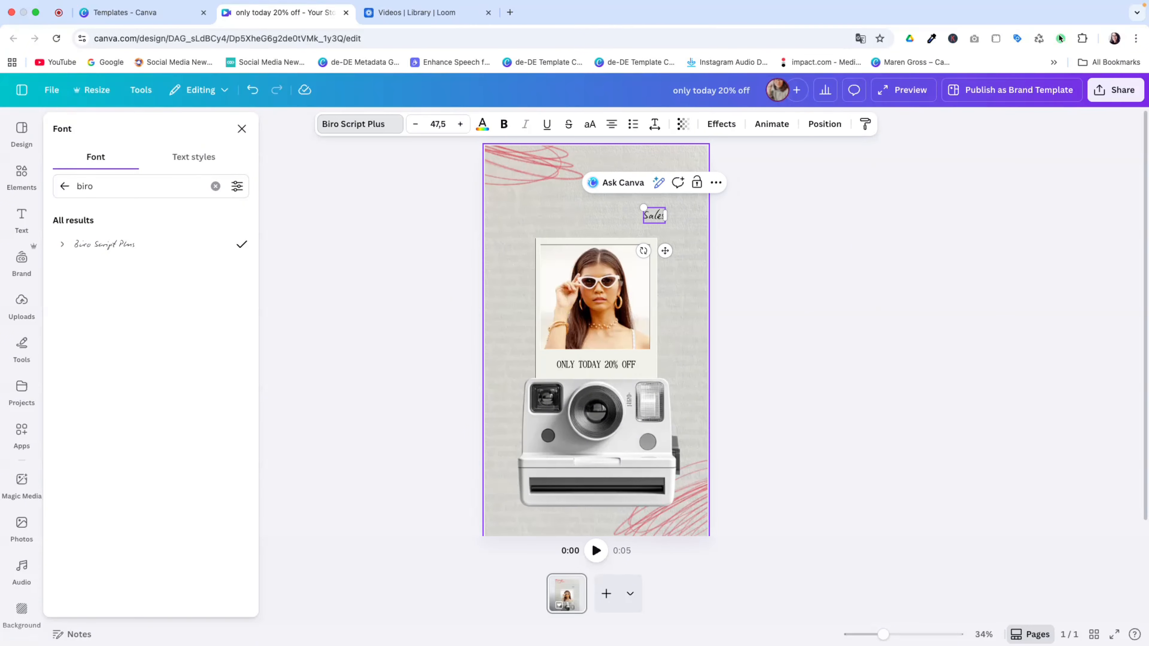
left_click_drag(665, 222, 810, 329)
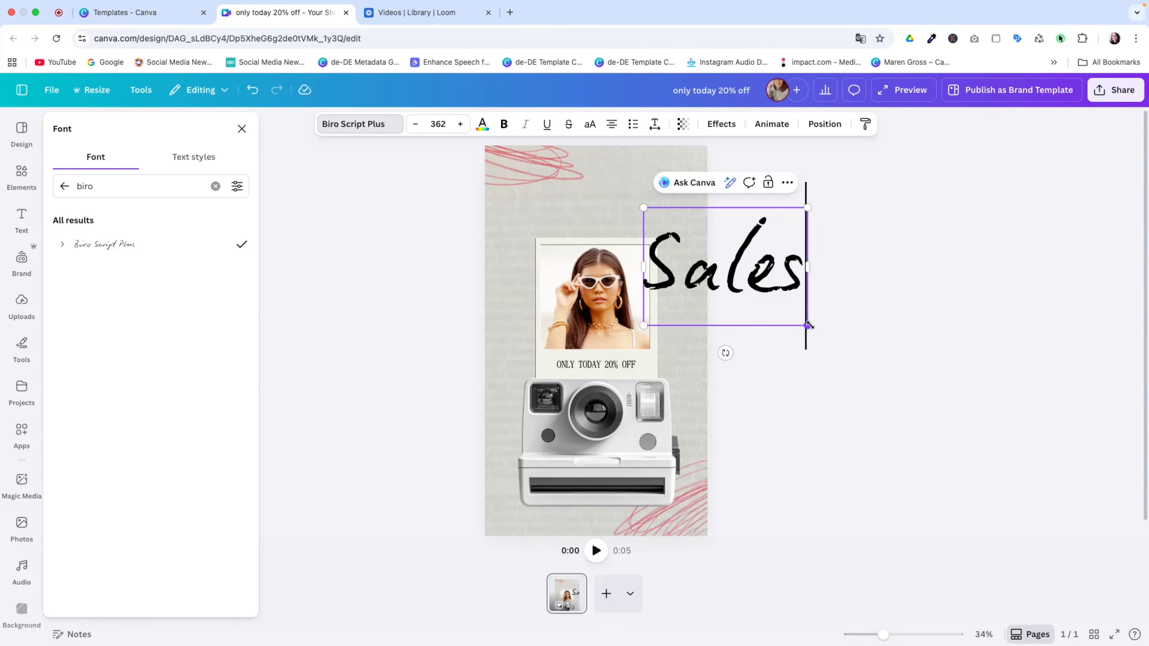
left_click_drag(728, 355, 759, 349)
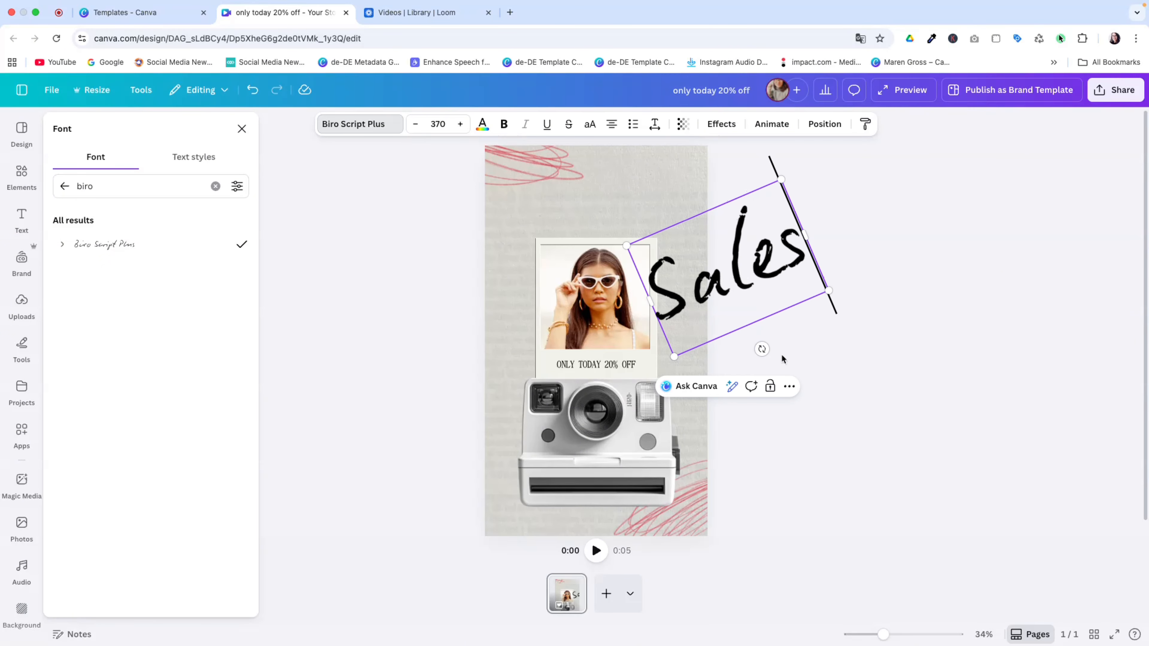
left_click(482, 124)
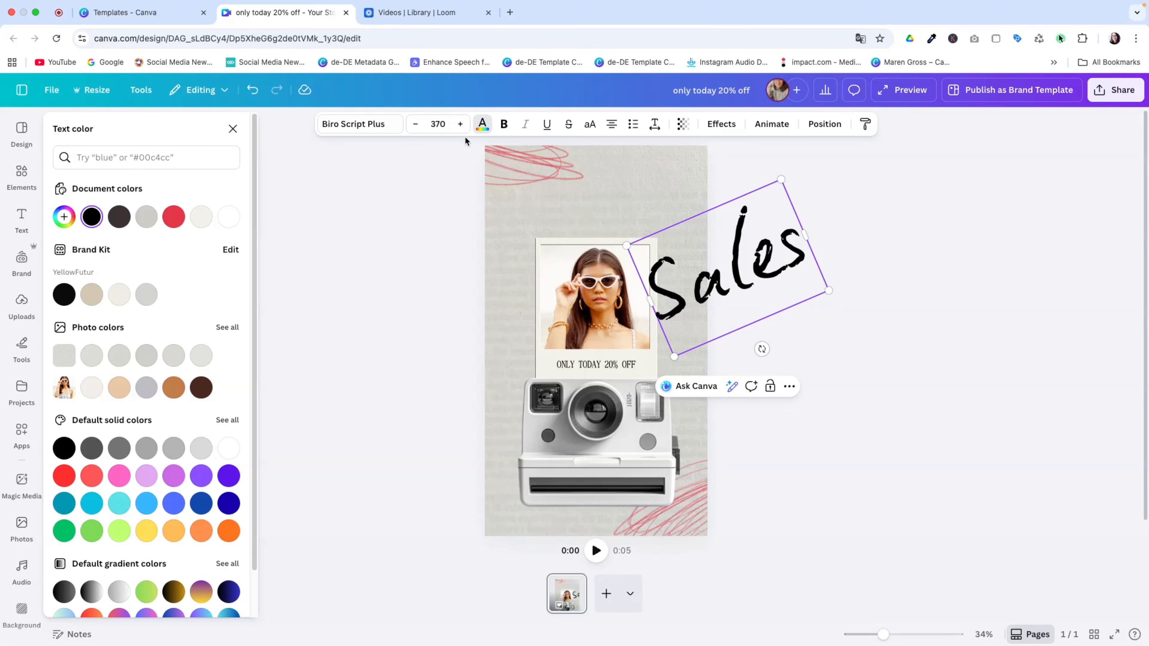
Make Sales dark grey at 80 transparency and move it to the top-left
left_click(119, 216)
left_click_drag(709, 271, 559, 214)
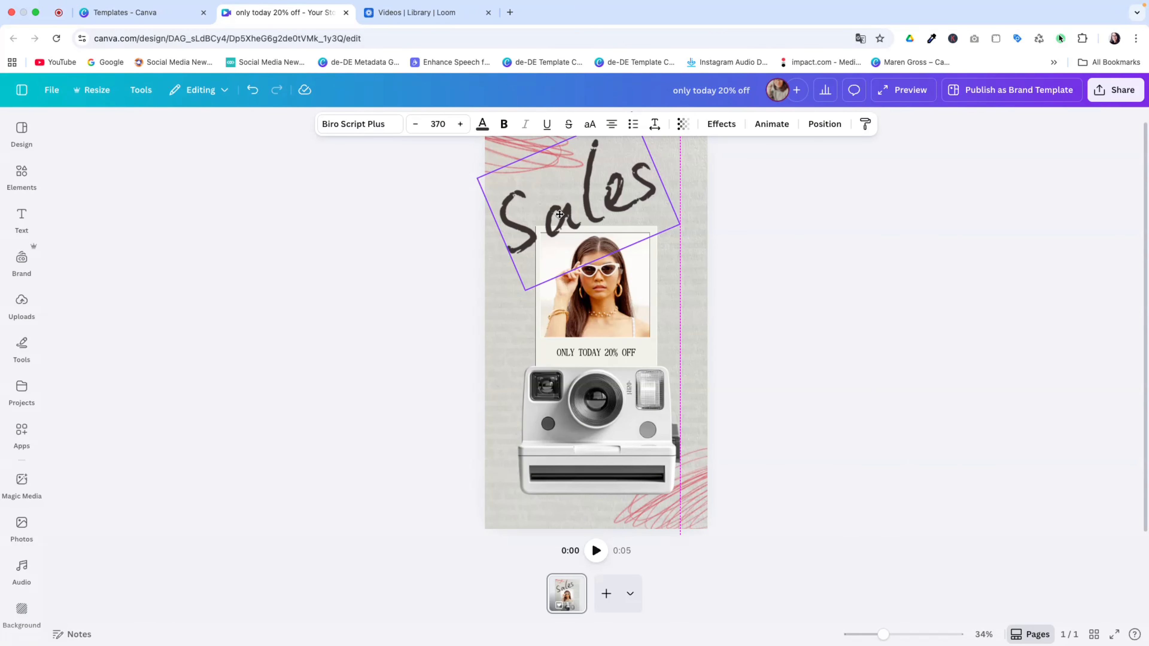
left_click(684, 124)
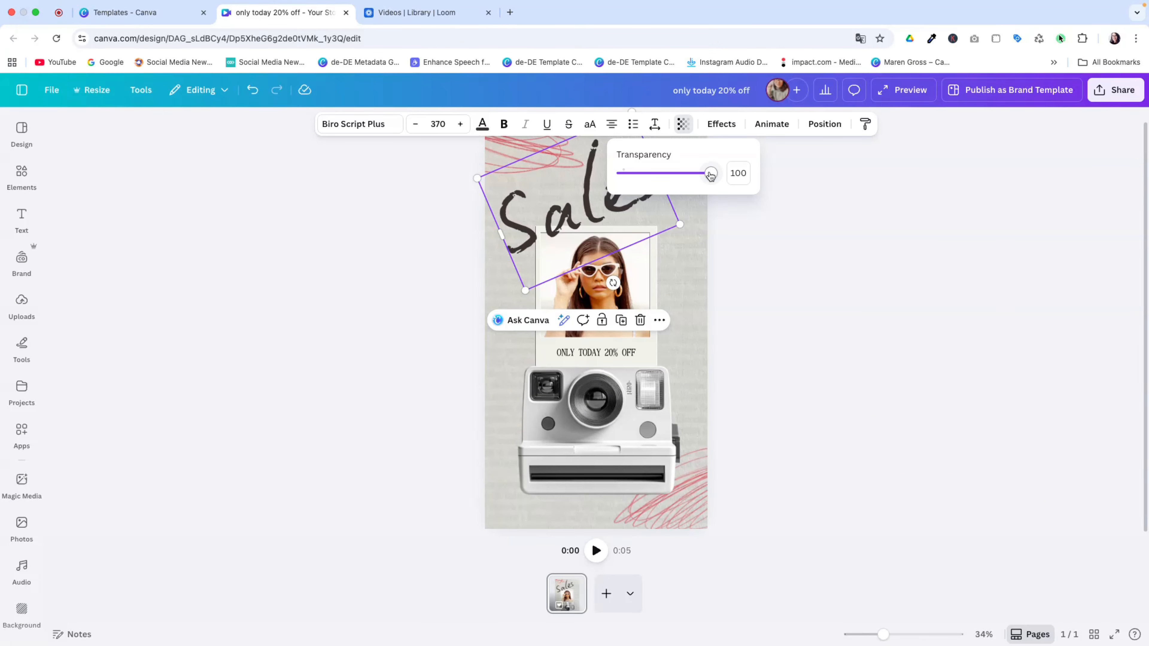
left_click_drag(710, 176, 696, 176)
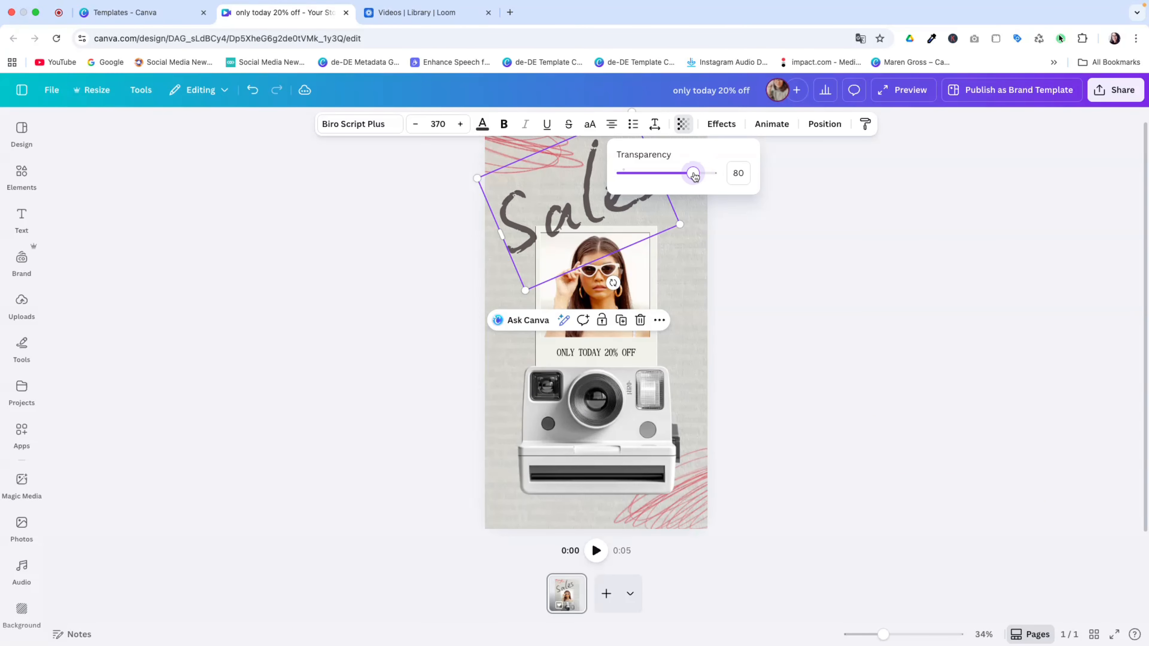
left_click(769, 222)
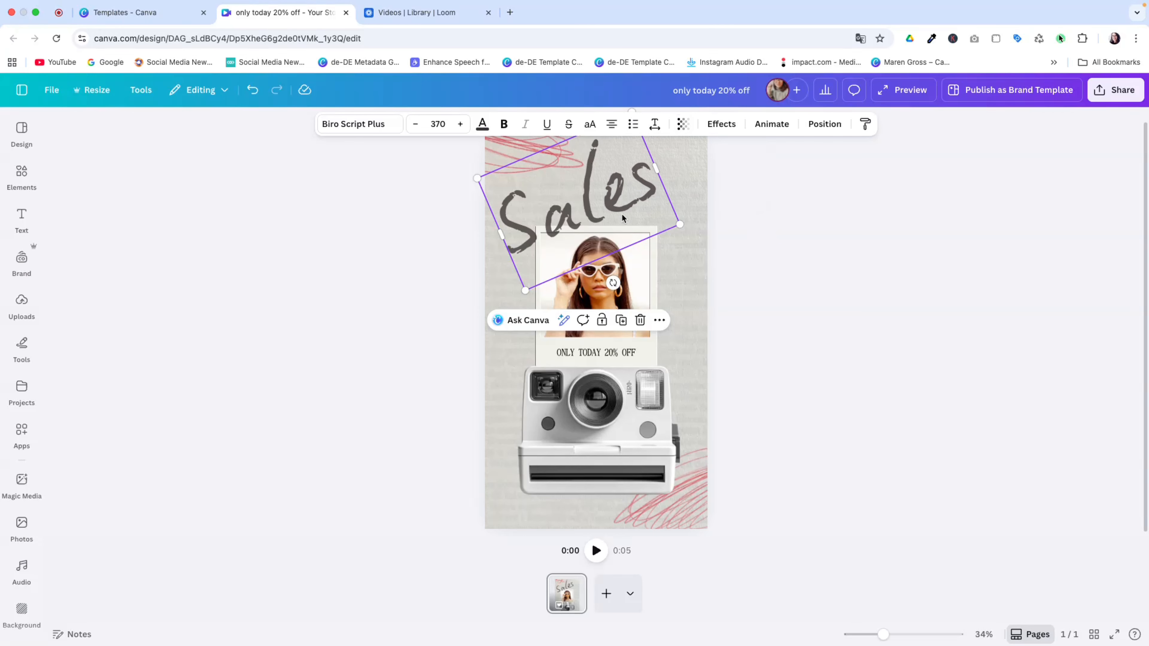
Tuck Sales behind the photo card and preview the story's animation
left_click(834, 127)
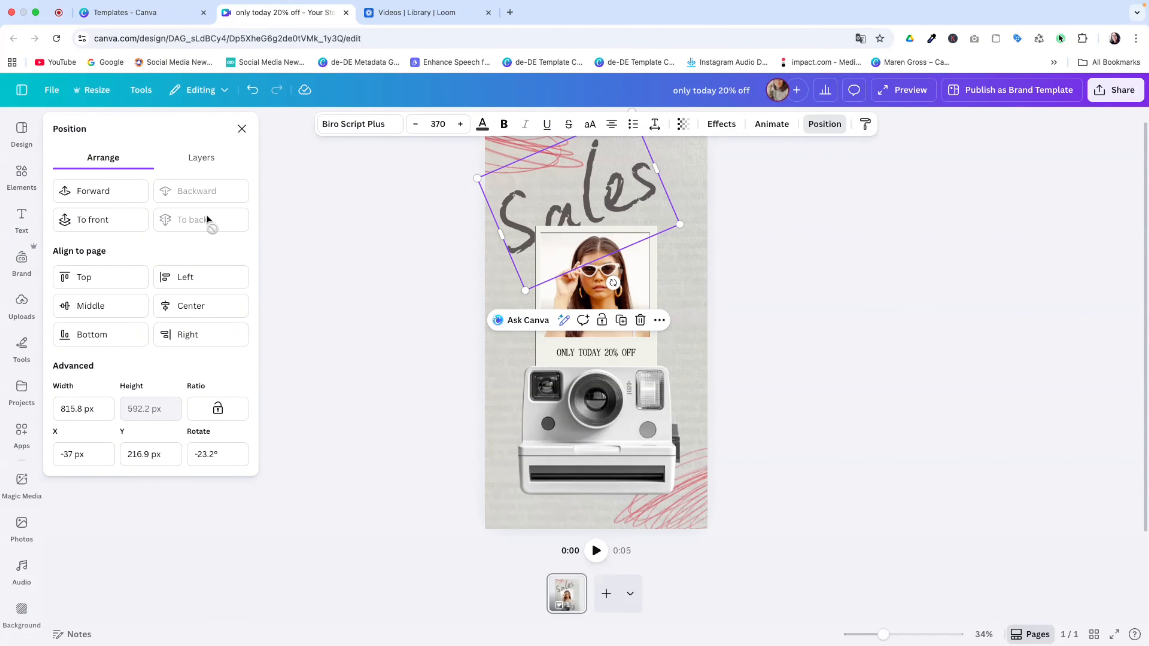
left_click_drag(636, 195, 643, 195)
left_click(749, 266)
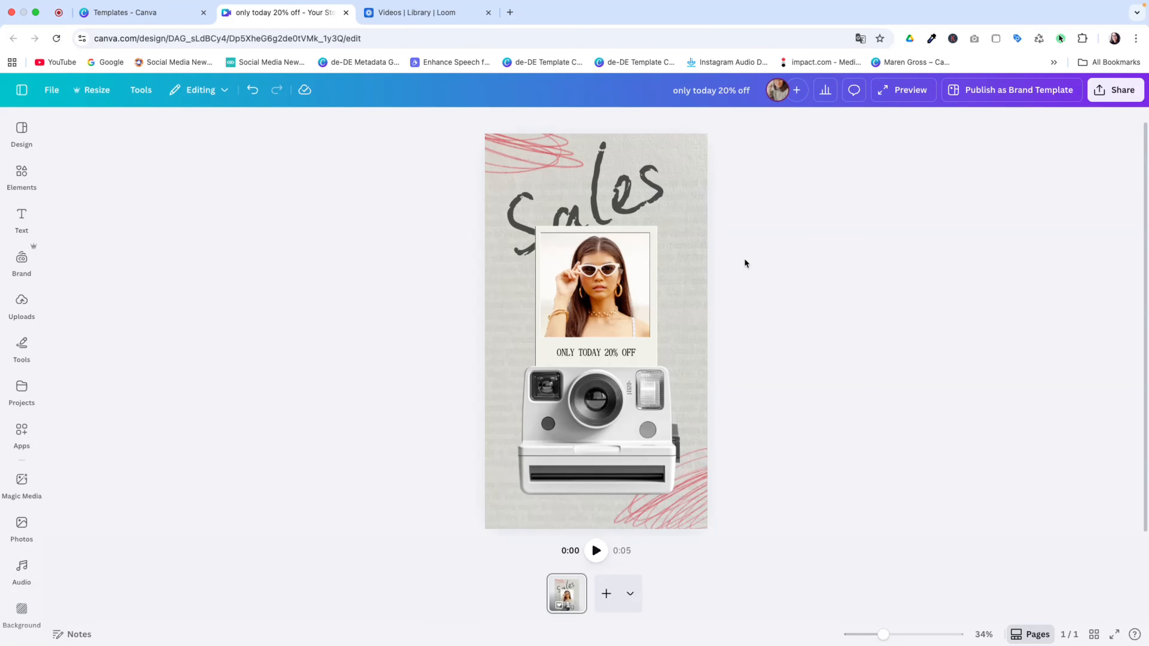
left_click(596, 550)
Download the story as an MP4 video and play it in QuickTime Player
left_click(1094, 96)
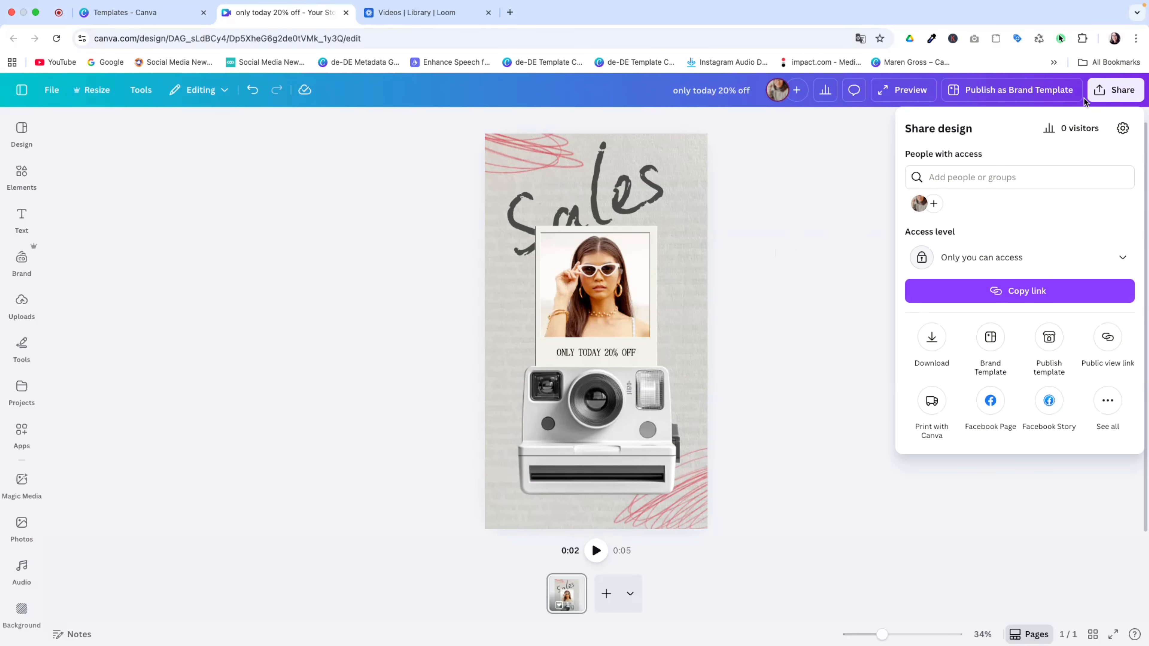
left_click(932, 342)
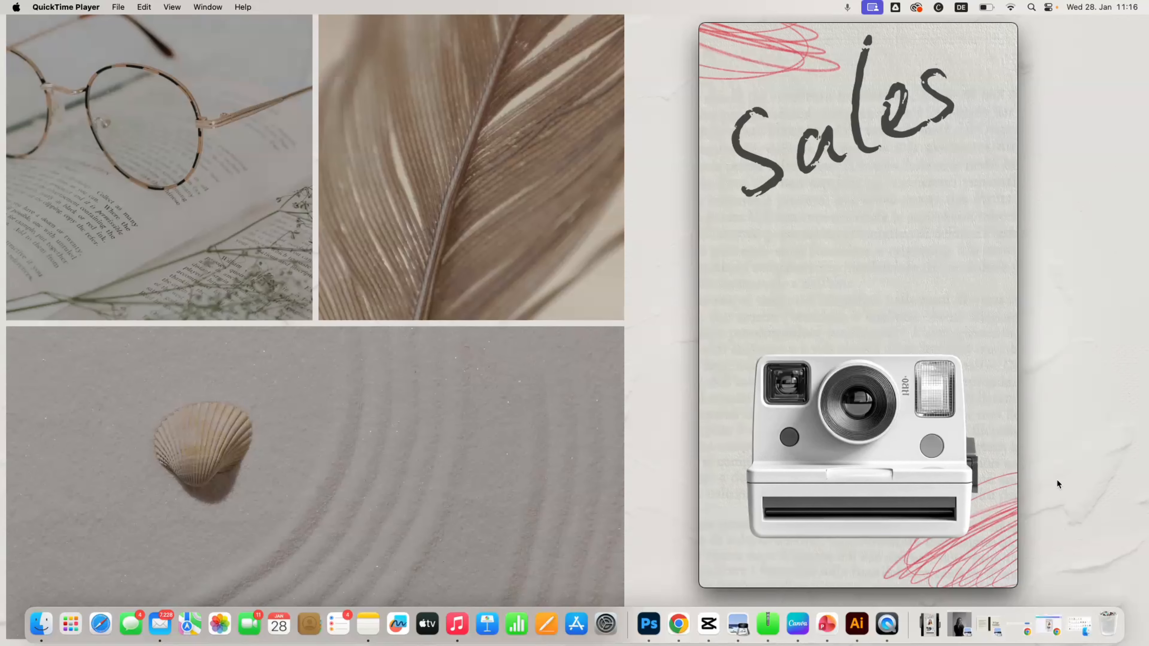
left_click(856, 471)
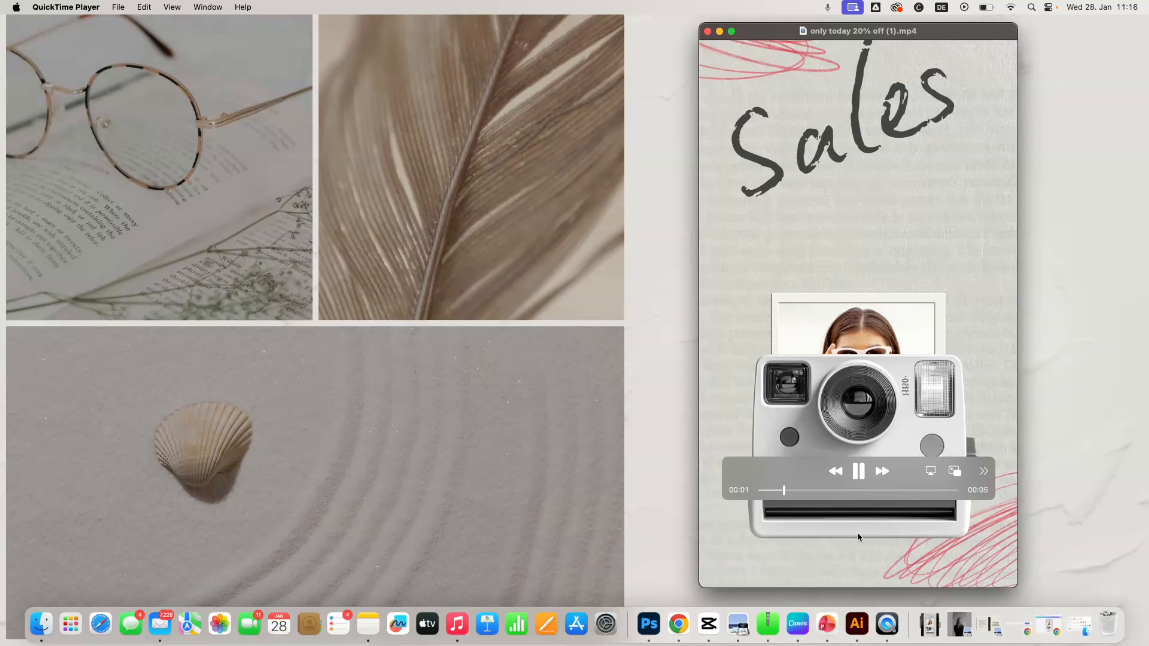